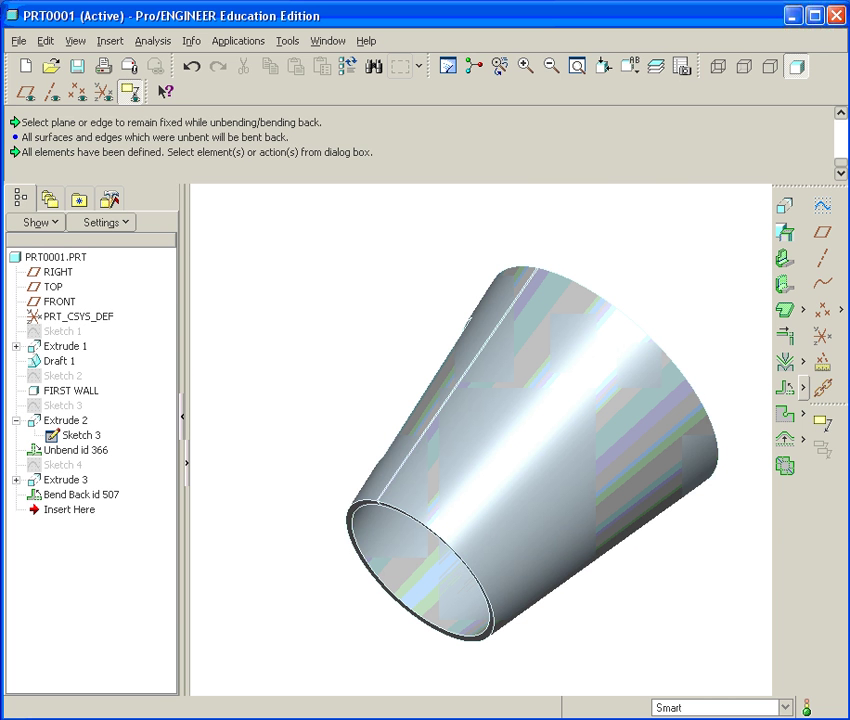
Inspect the finished cone, rolling it back to its flat state and then fully bent again.
mouse_move(522, 446)
middle_down()
mouse_move(569, 461)
mouse_move(541, 412)
mouse_move(597, 476)
mouse_move(617, 450)
mouse_move(548, 432)
middle_up()
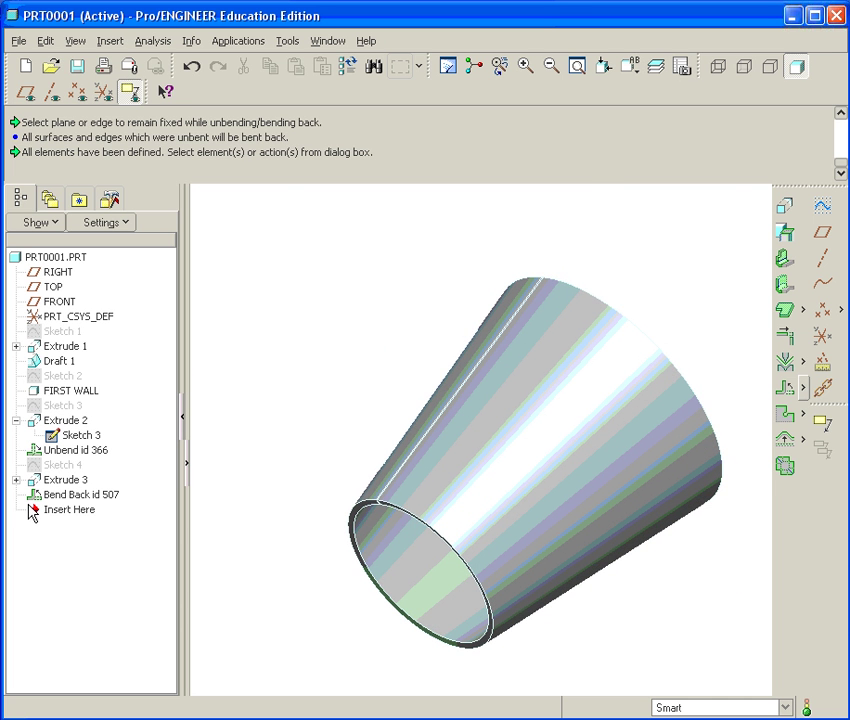
drag(32, 509, 48, 497)
middle_drag(389, 461, 469, 442)
scroll(420, 430, down, 3)
scroll(395, 405, up, 3)
scroll(340, 393, down, 2)
drag(48, 494, 35, 512)
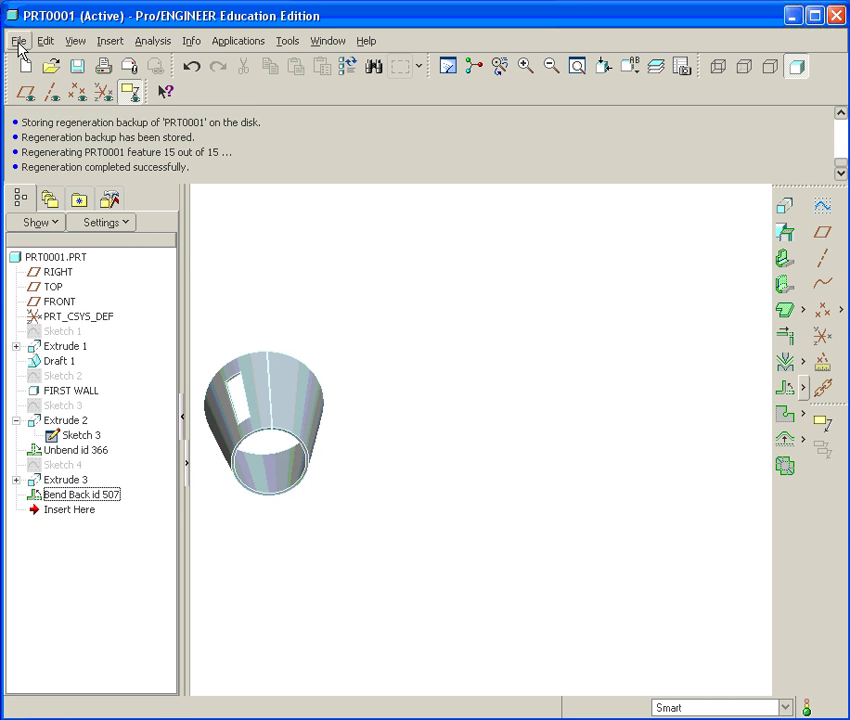
Close the cone's window and create a new solid part named E23B, since E23 is taken.
click(20, 42)
click(60, 115)
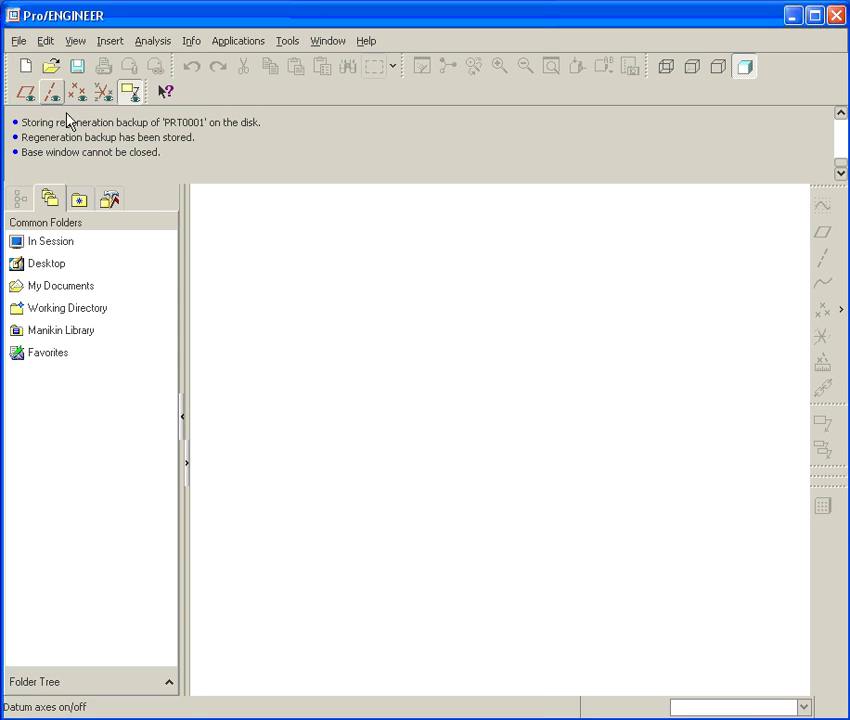
click(25, 66)
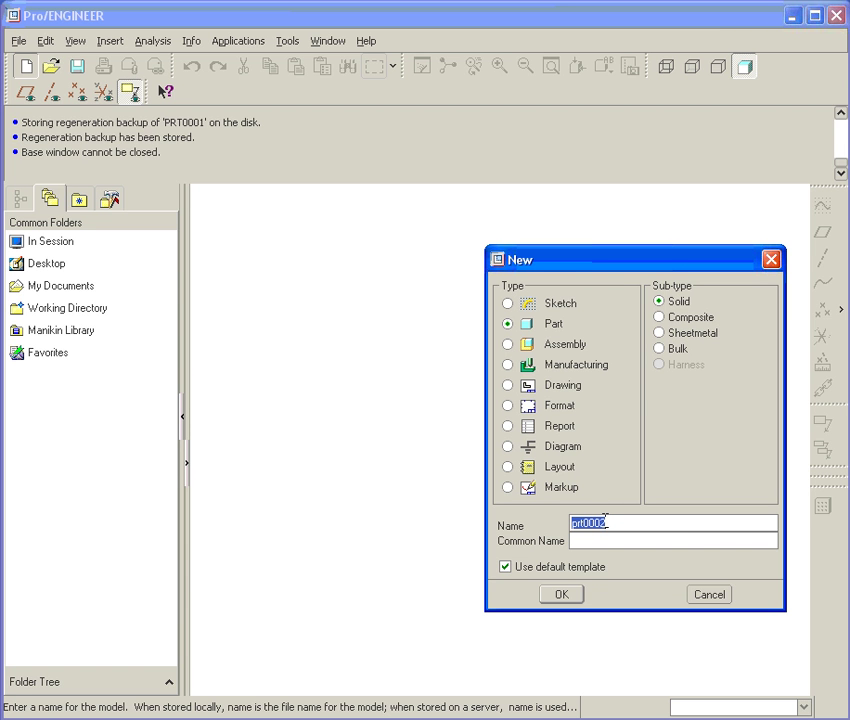
text(E23)
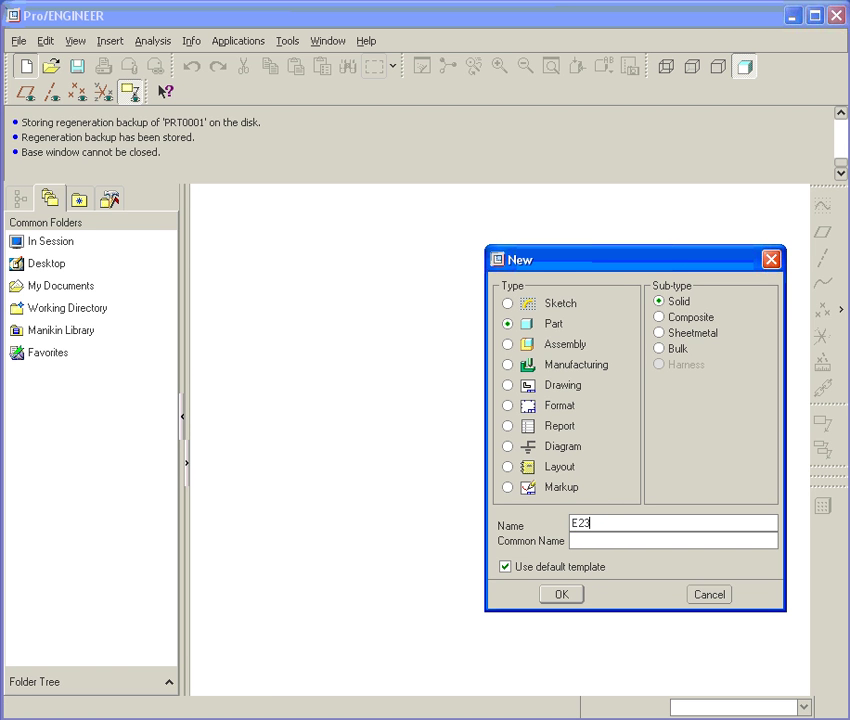
click(565, 597)
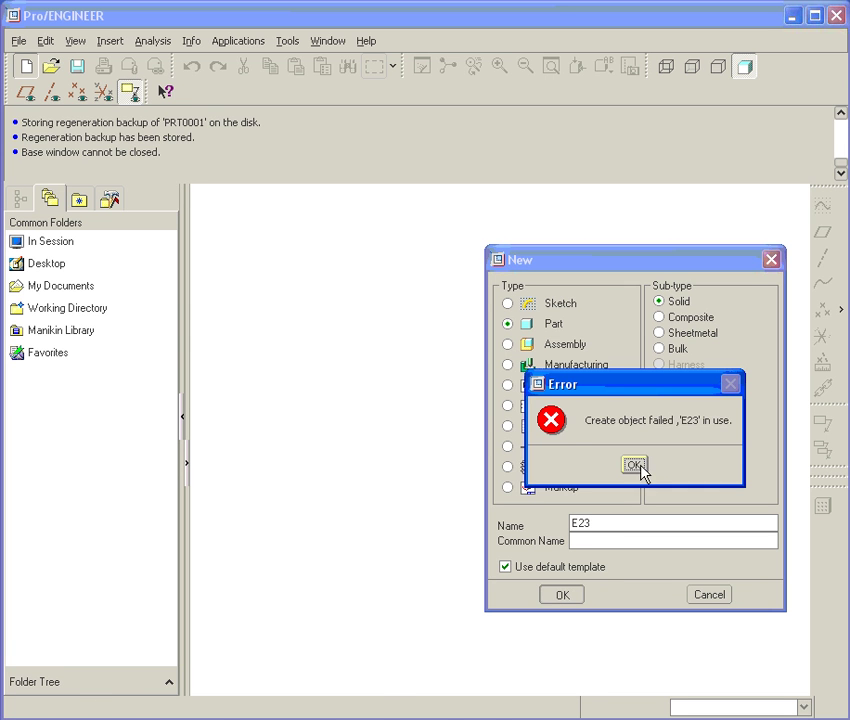
click(638, 466)
click(596, 523)
click(563, 596)
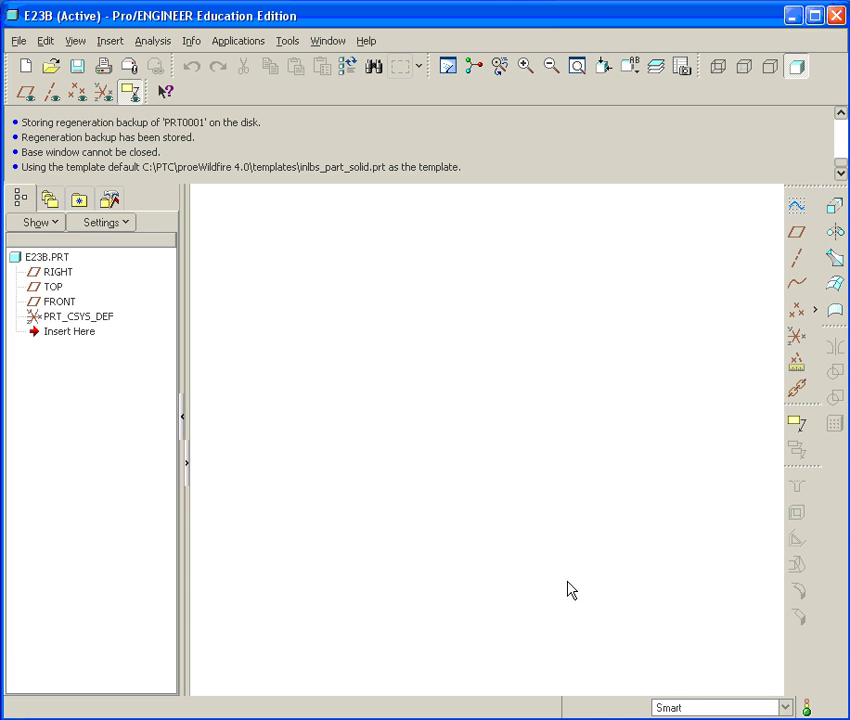
Sketch a 2.5 diameter circle at the origin on the FRONT plane.
click(63, 301)
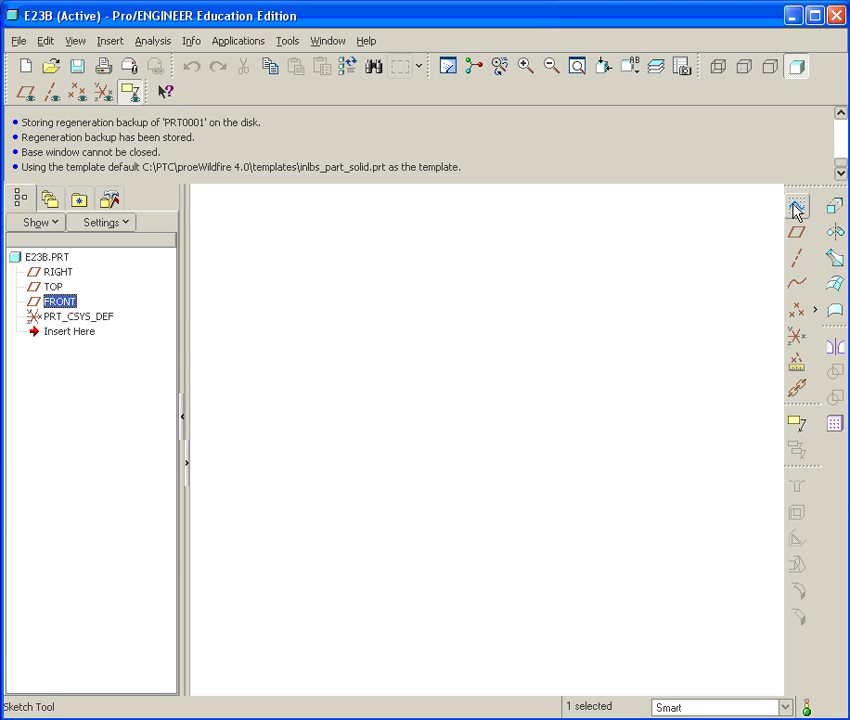
click(796, 206)
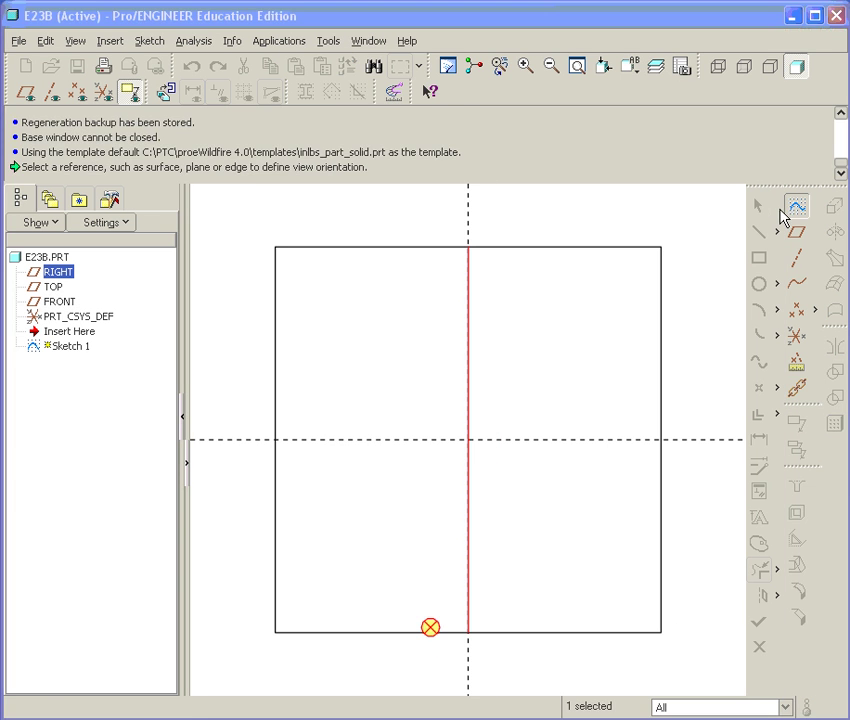
click(784, 285)
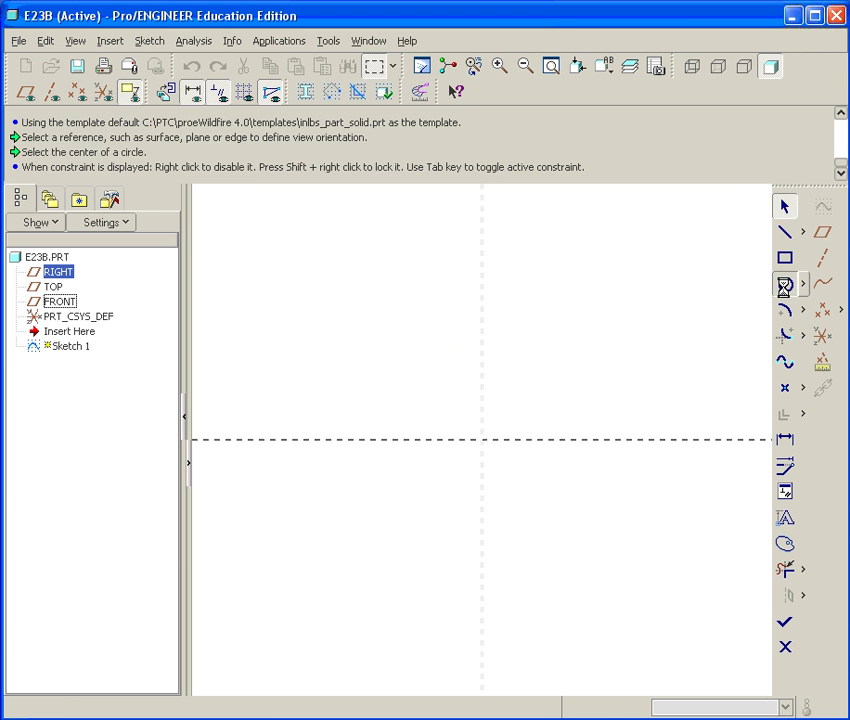
click(482, 439)
click(533, 414)
middle_click(592, 425)
double_click(381, 386)
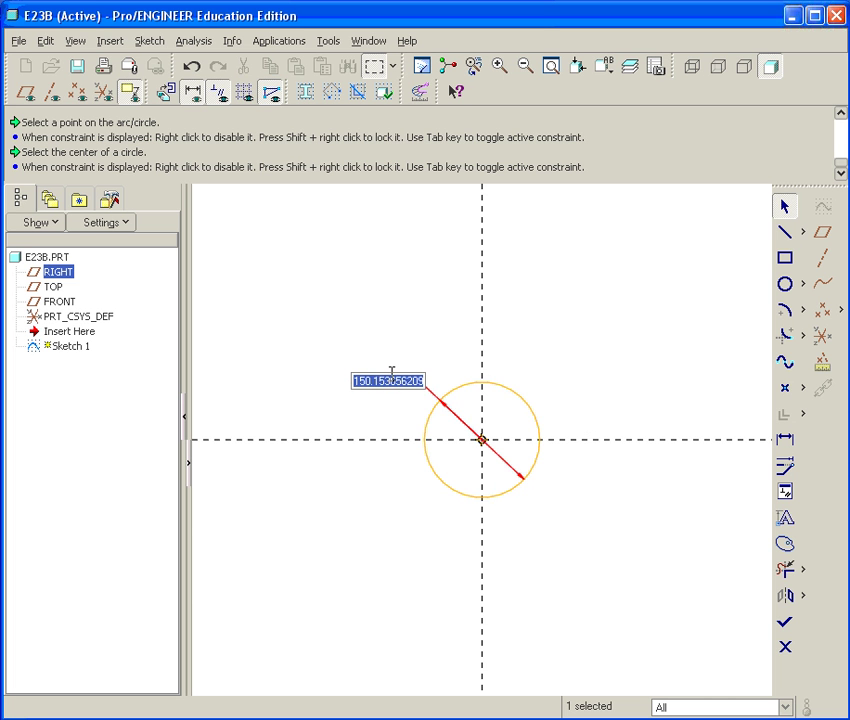
text(2.5)
key(Return)
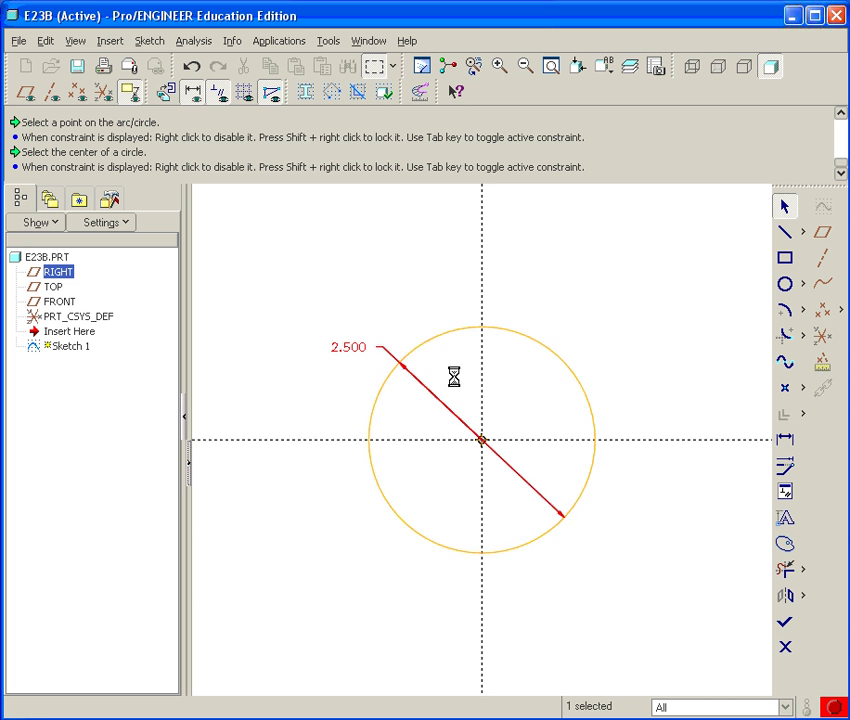
middle_drag(537, 421, 513, 450)
click(785, 621)
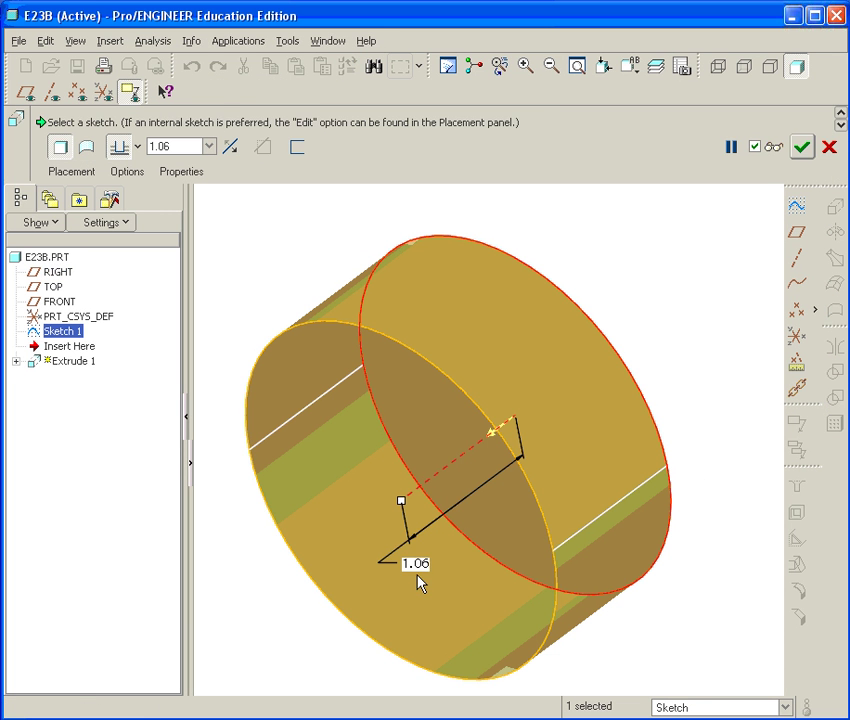
Extrude the circle as a solid cylinder to a depth of 2.
double_click(417, 566)
text(2)
key(Return)
middle_click(420, 560)
scroll(455, 490, down, 3)
click(618, 390)
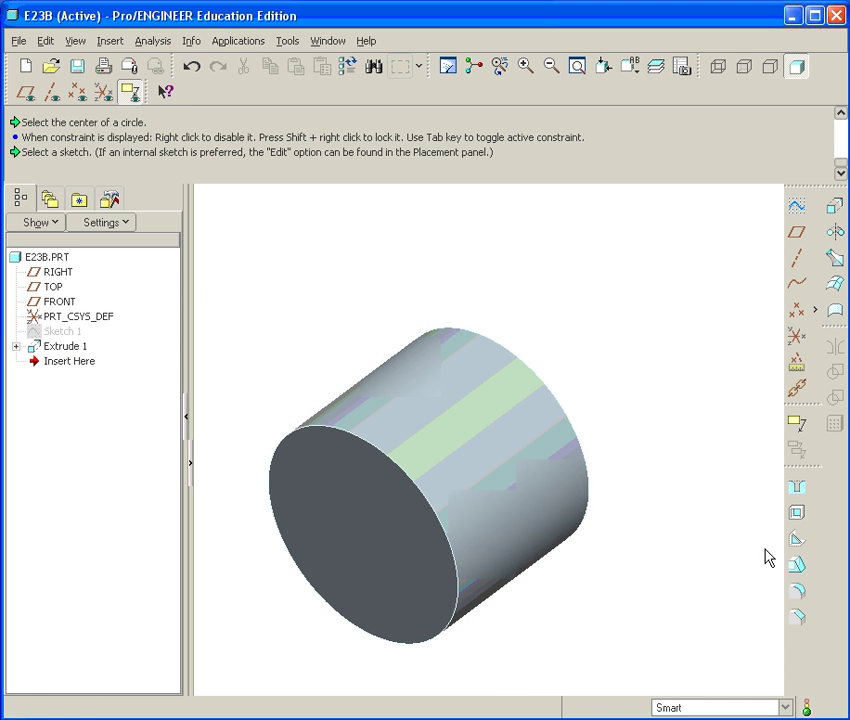
Start a draft on the cylinder's side wall, hinged at one end face.
click(797, 565)
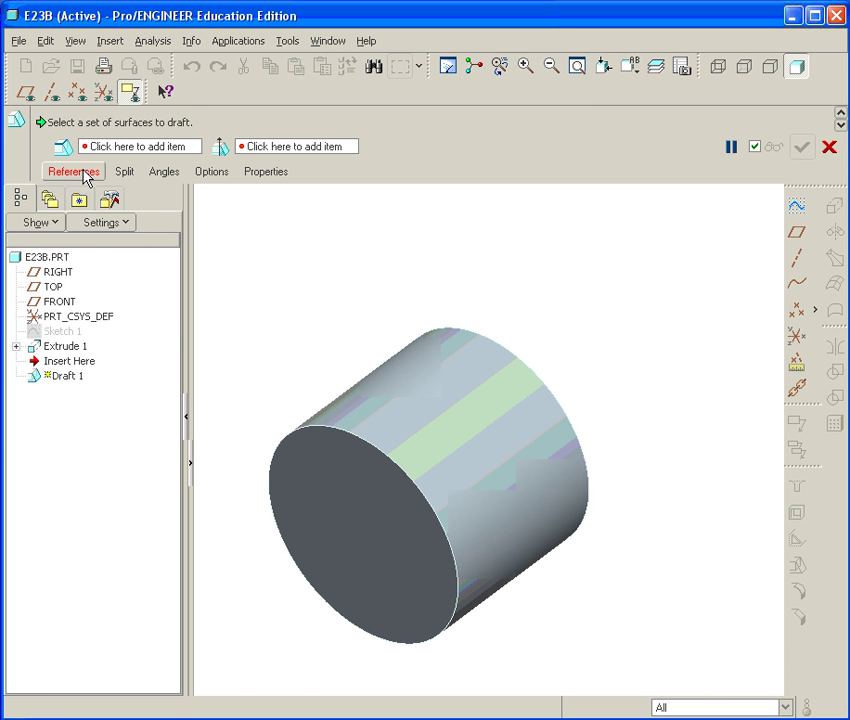
click(78, 173)
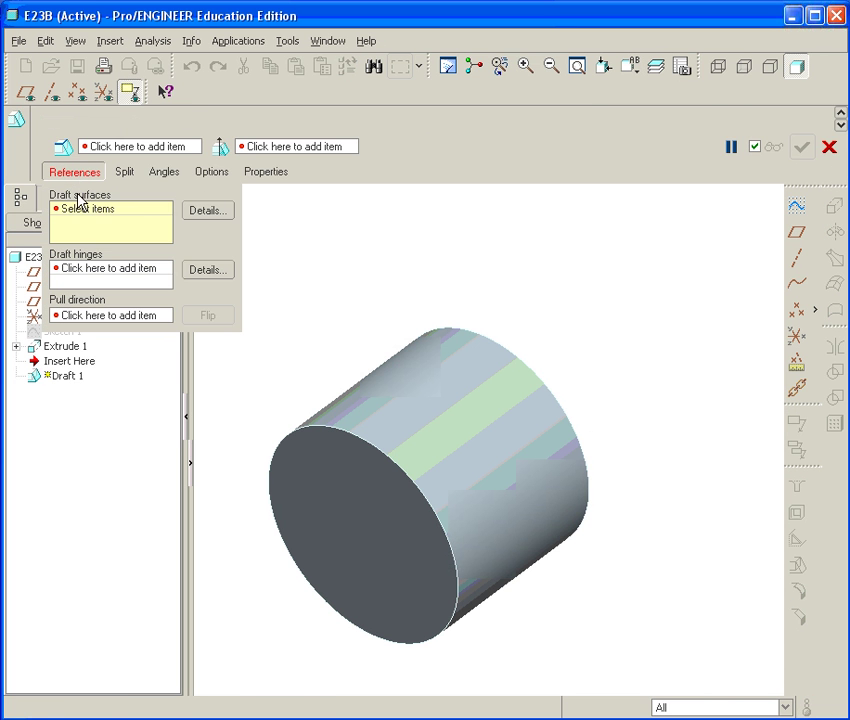
click(413, 422)
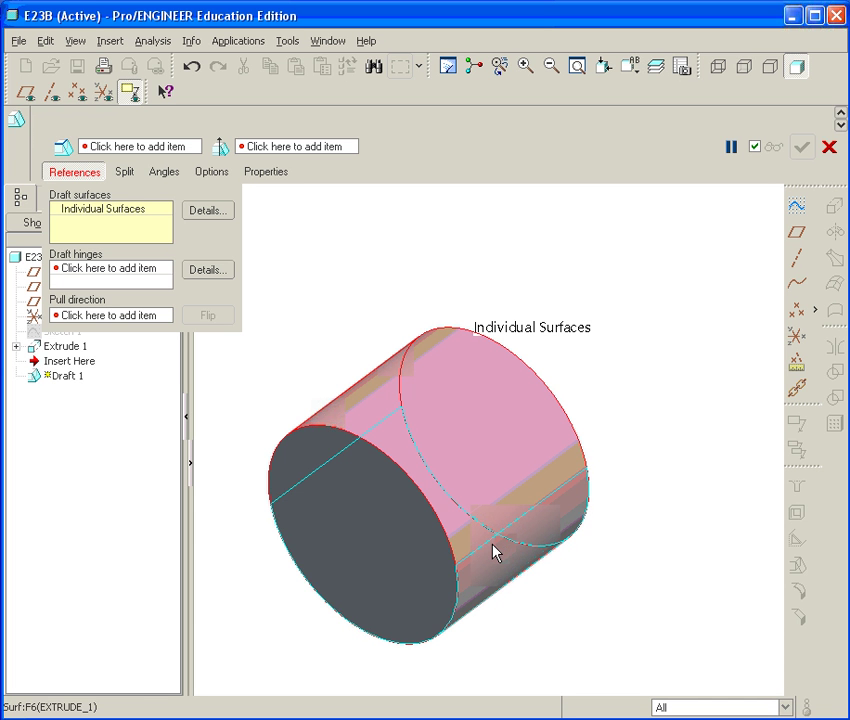
middle_drag(596, 430, 499, 429)
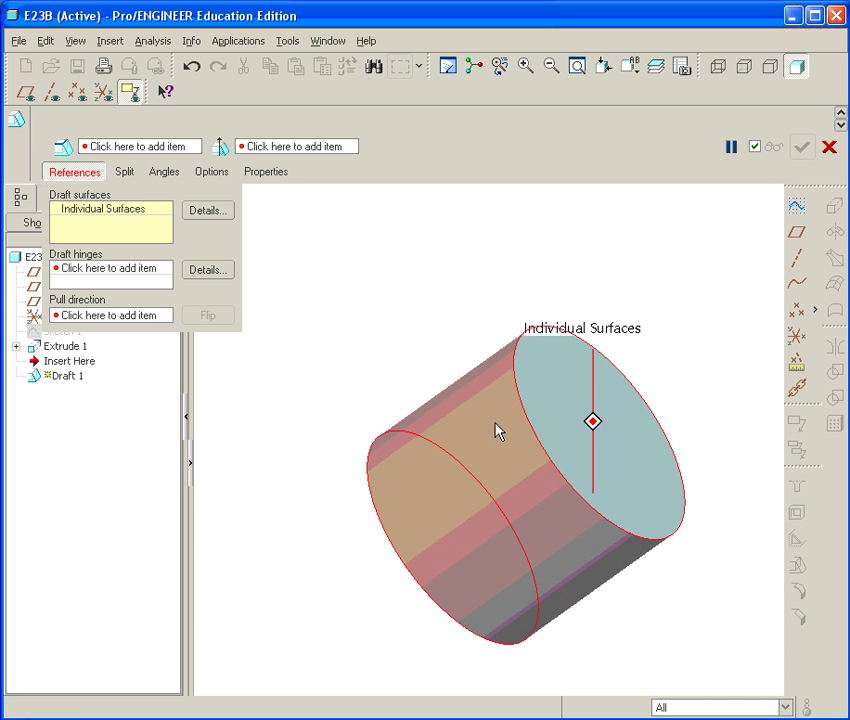
click(84, 270)
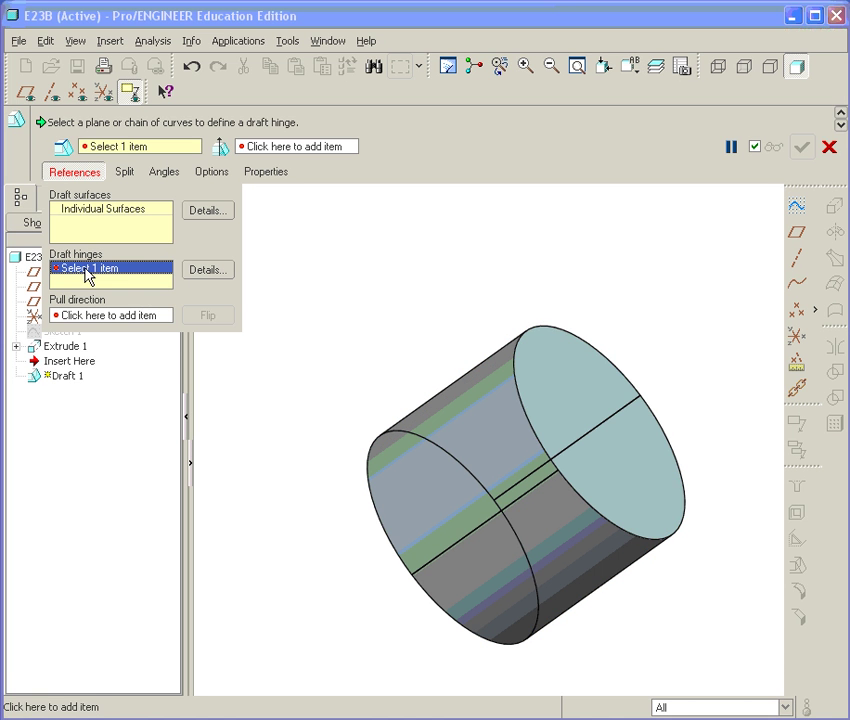
click(585, 408)
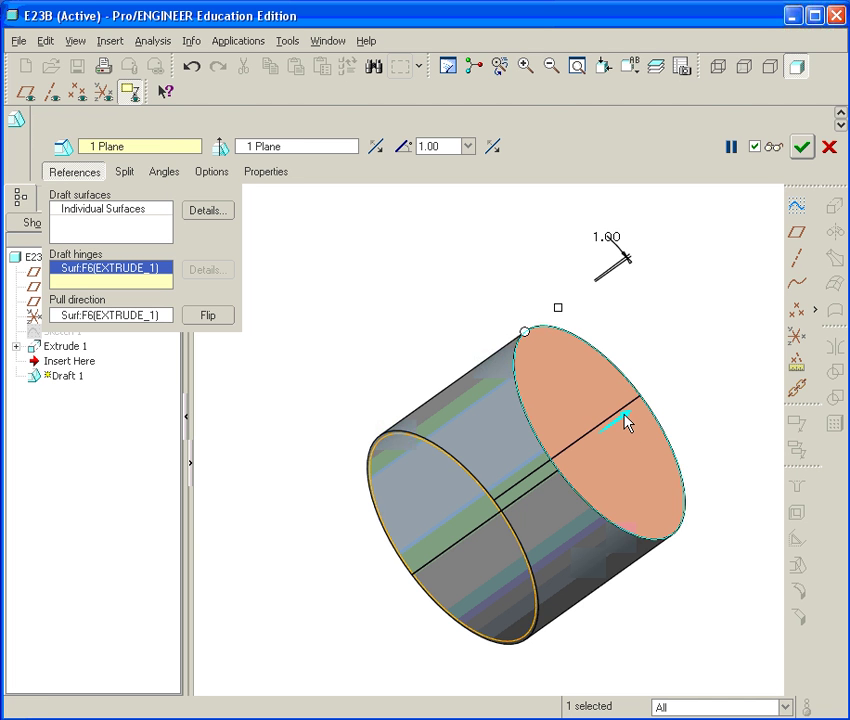
Set the draft angle to about 9 degrees and complete the taper into a cone.
mouse_move(512, 395)
middle_down()
mouse_move(560, 393)
mouse_move(445, 362)
middle_up()
drag(423, 349, 426, 362)
middle_drag(433, 385, 379, 433)
click(803, 148)
middle_drag(600, 330, 600, 372)
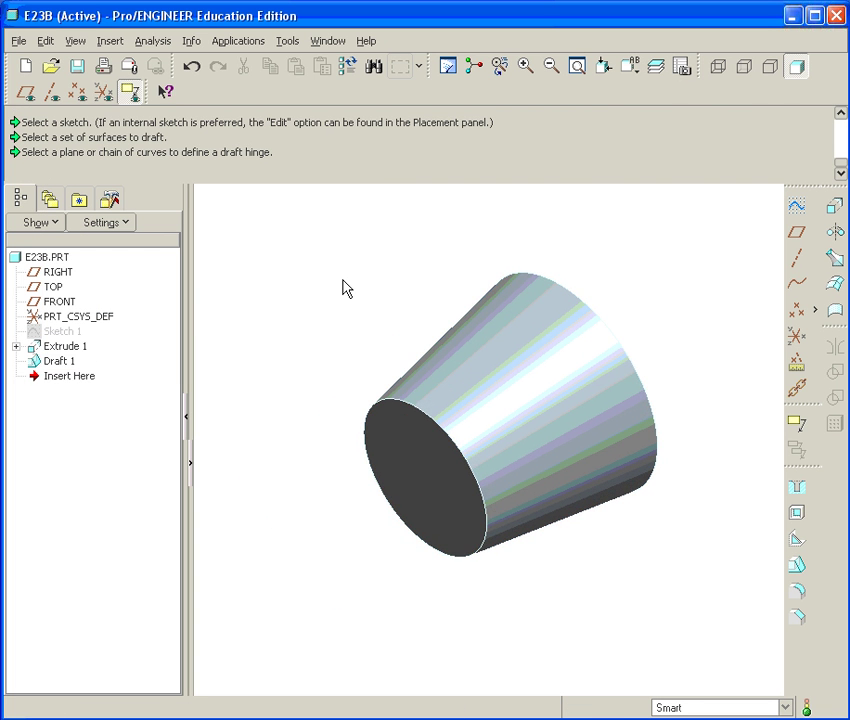
Switch the part to sheet metal and pick both cone end faces for a shell conversion.
click(233, 42)
click(248, 79)
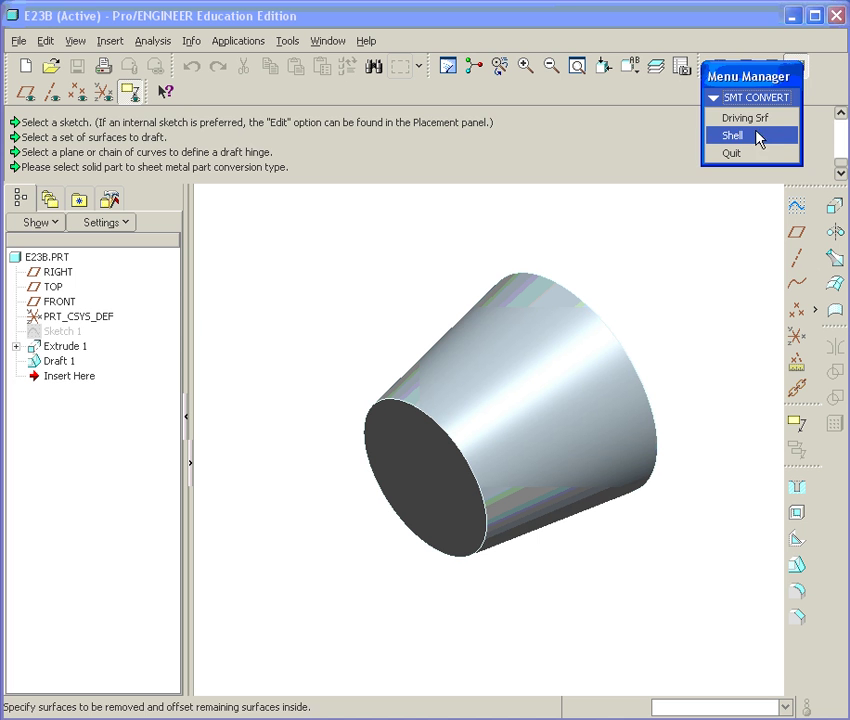
click(738, 143)
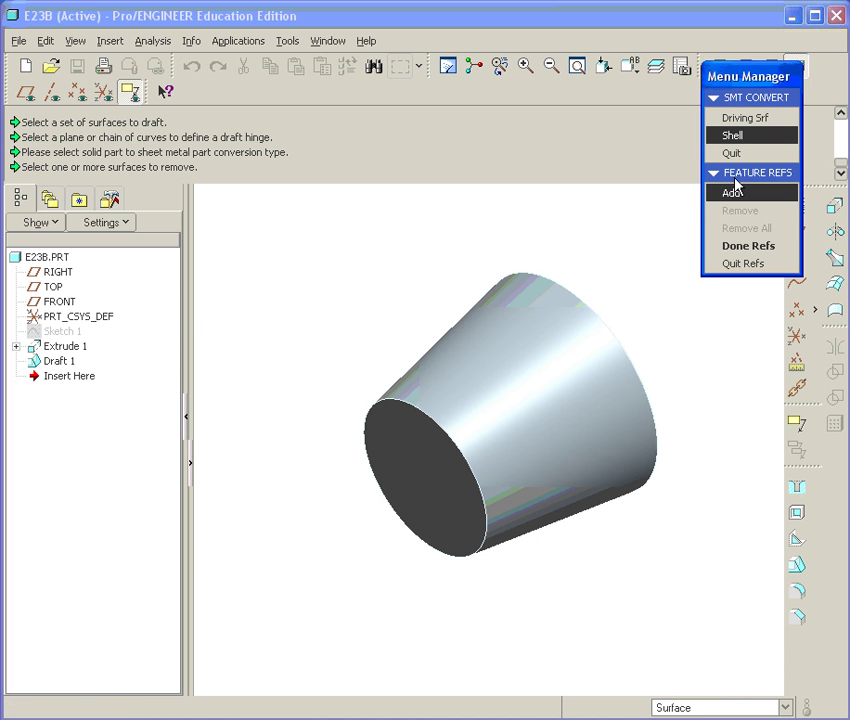
click(432, 480)
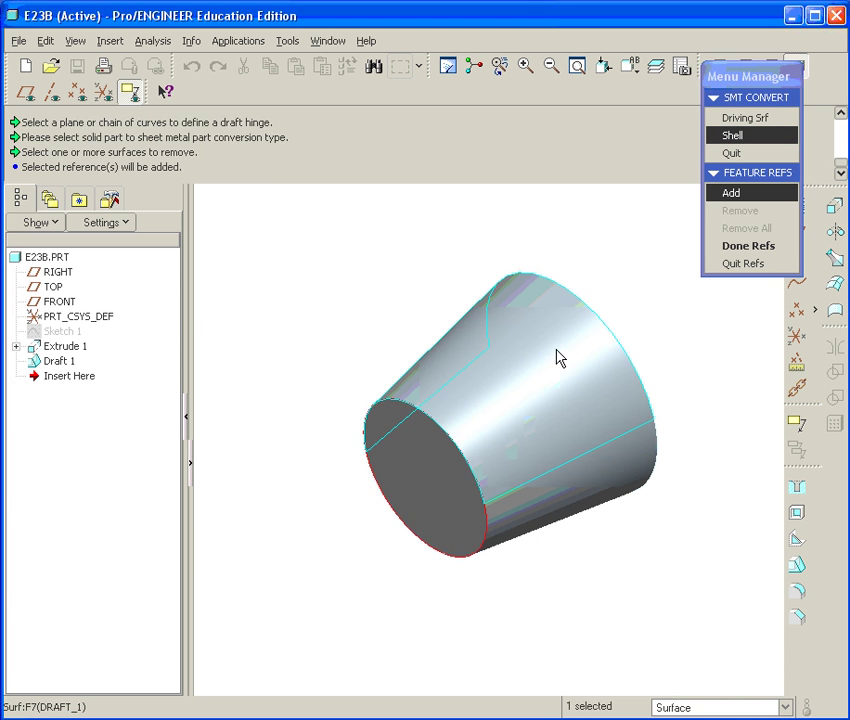
click(444, 478)
middle_drag(525, 408, 526, 442)
click(645, 412)
middle_drag(560, 385, 694, 353)
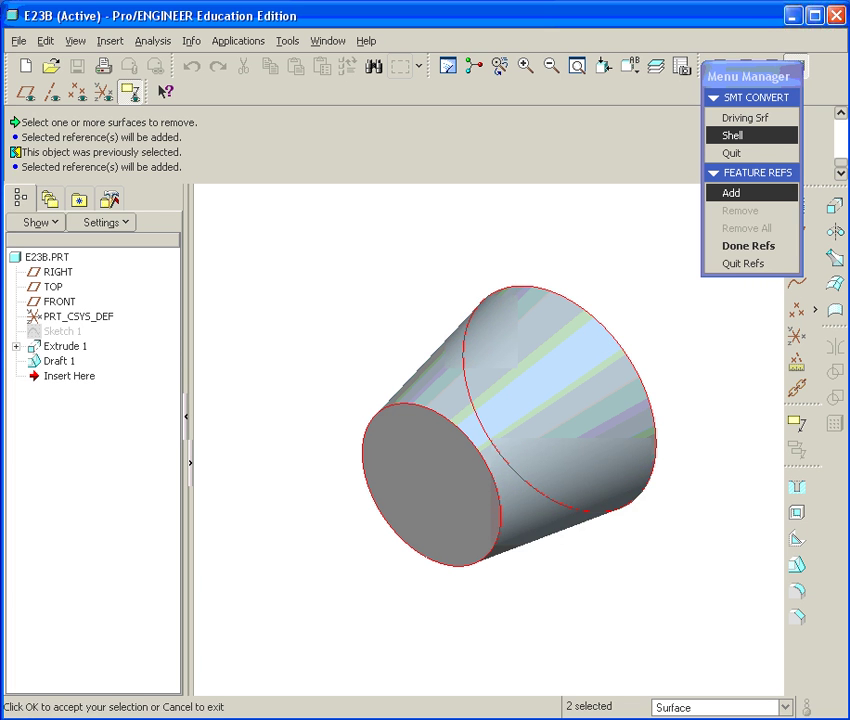
Confirm the removed end faces and set the shell thickness to 0.06.
middle_click(755, 263)
click(750, 250)
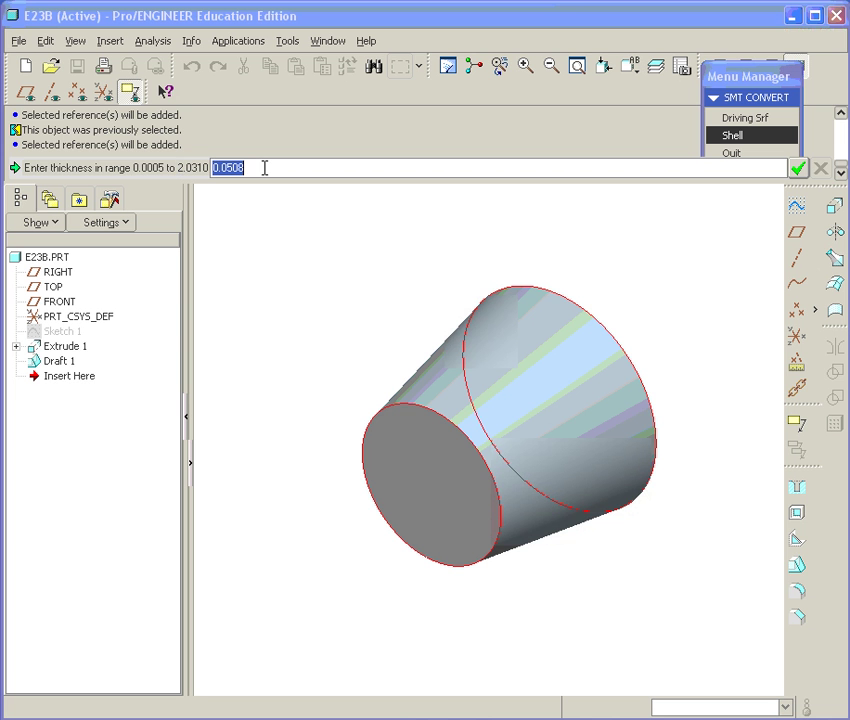
text(.)
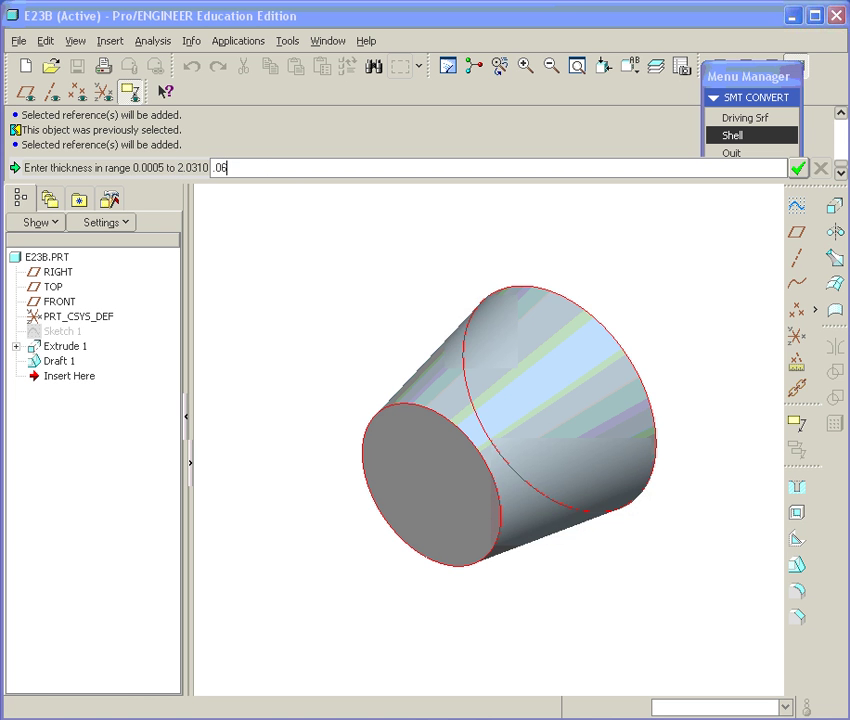
text(06)
key(Return)
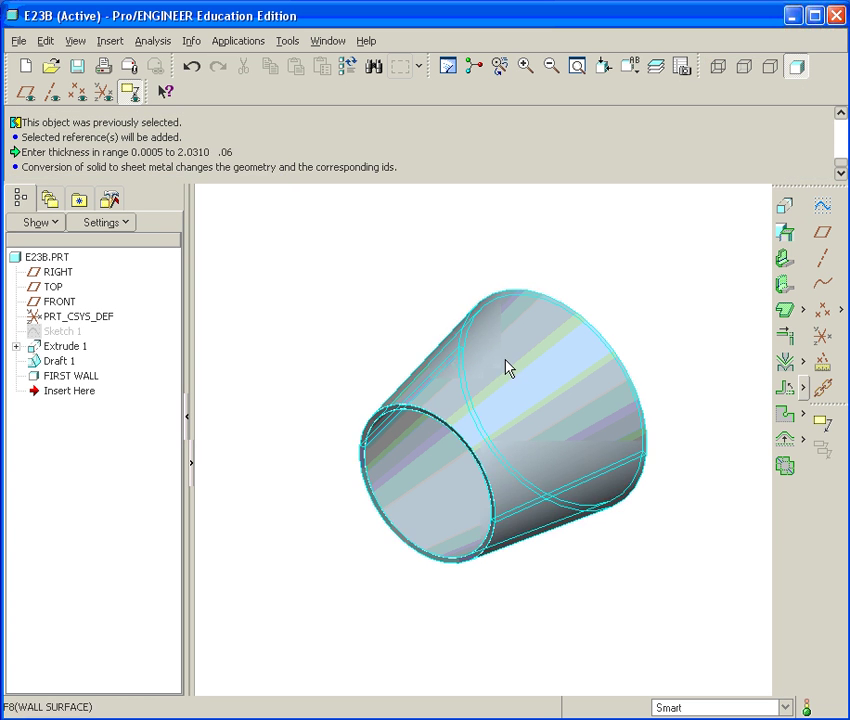
scroll(480, 395, up, 3)
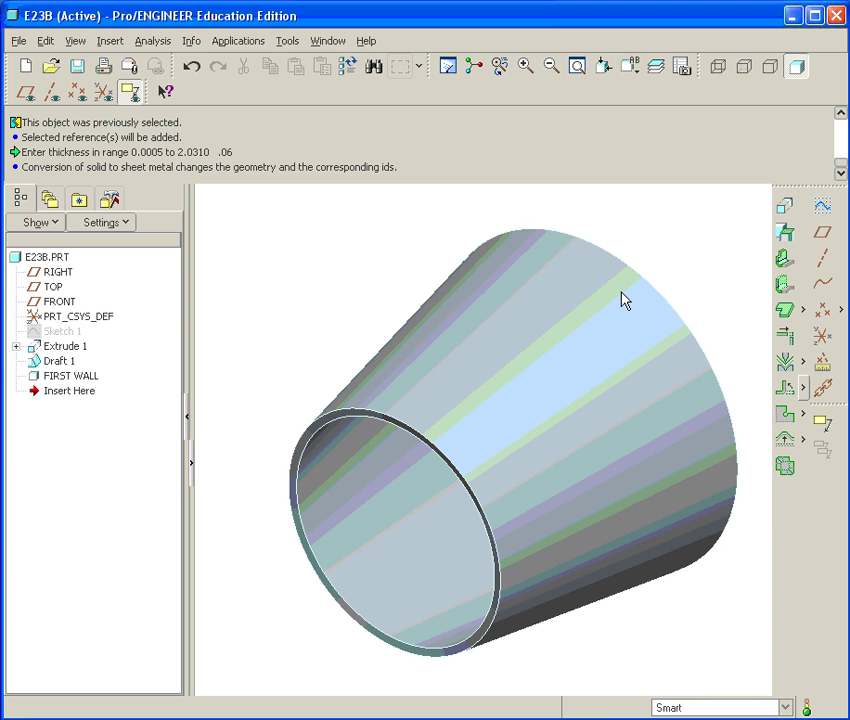
On a FRONT-plane sketch, draw a line from the centre past the outer edge, plus a short horizontal segment.
click(52, 301)
click(822, 205)
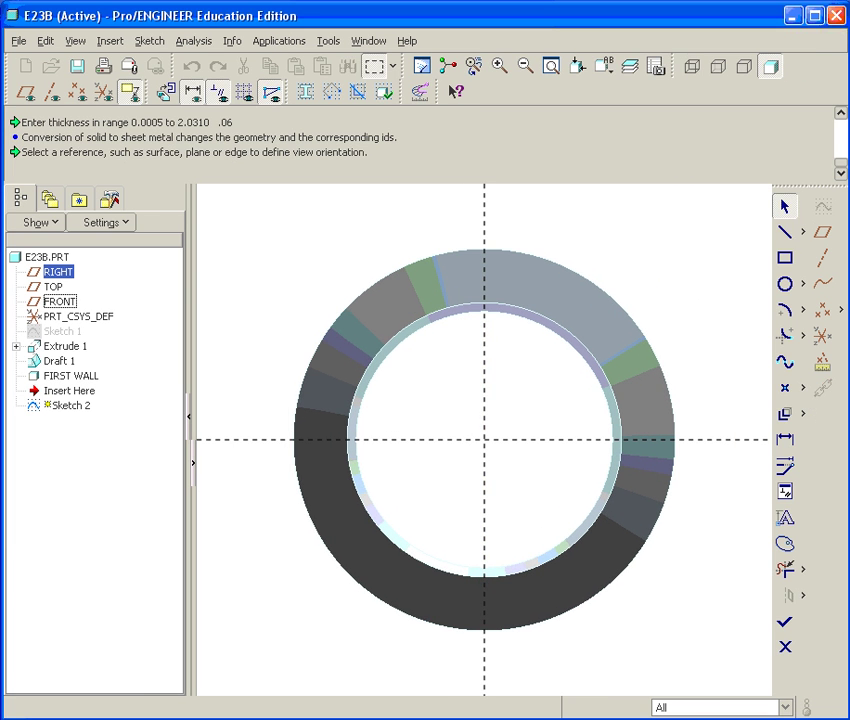
click(785, 231)
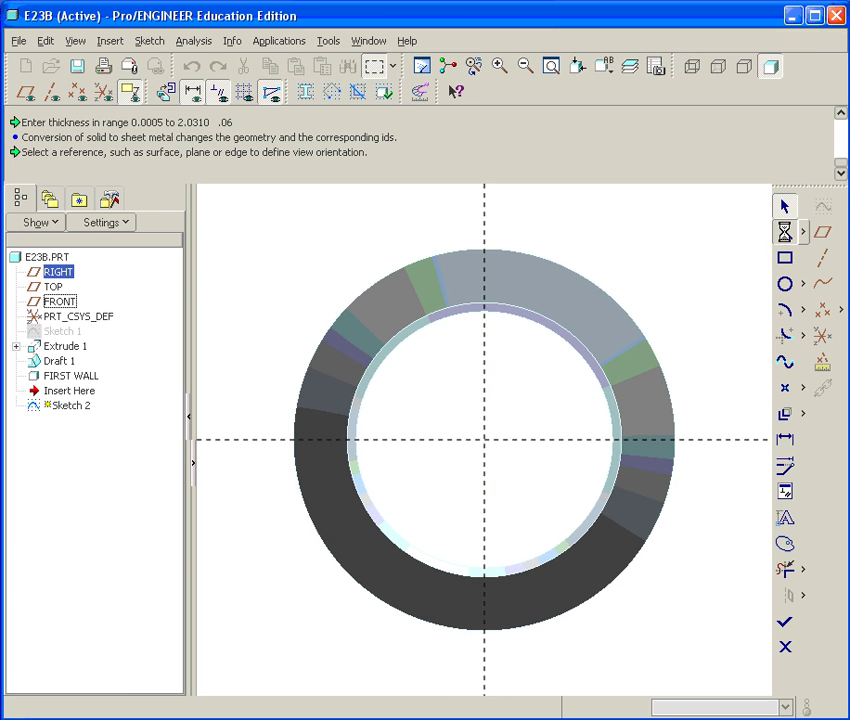
click(485, 441)
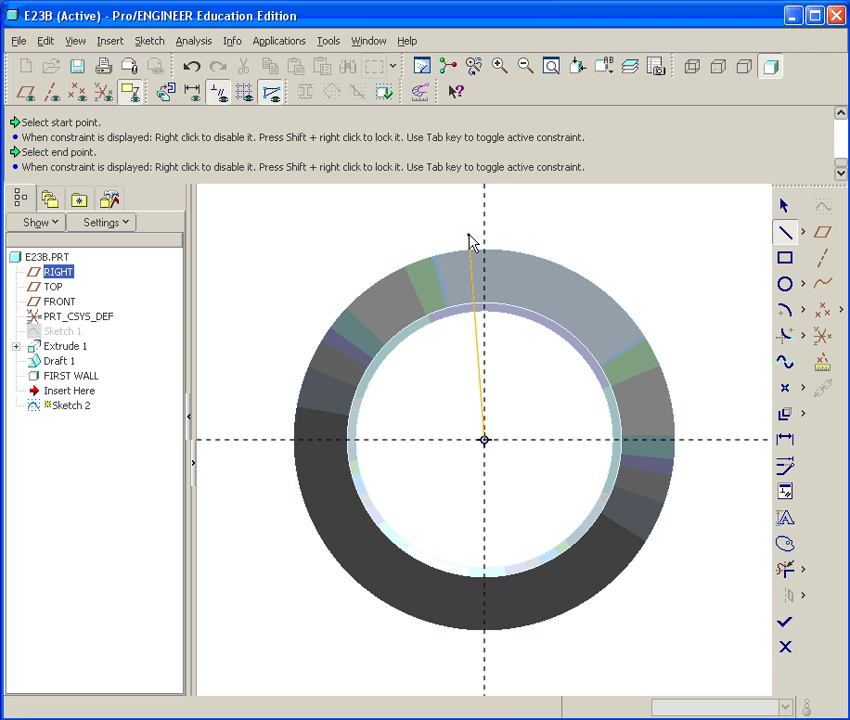
scroll(470, 240, up, 2)
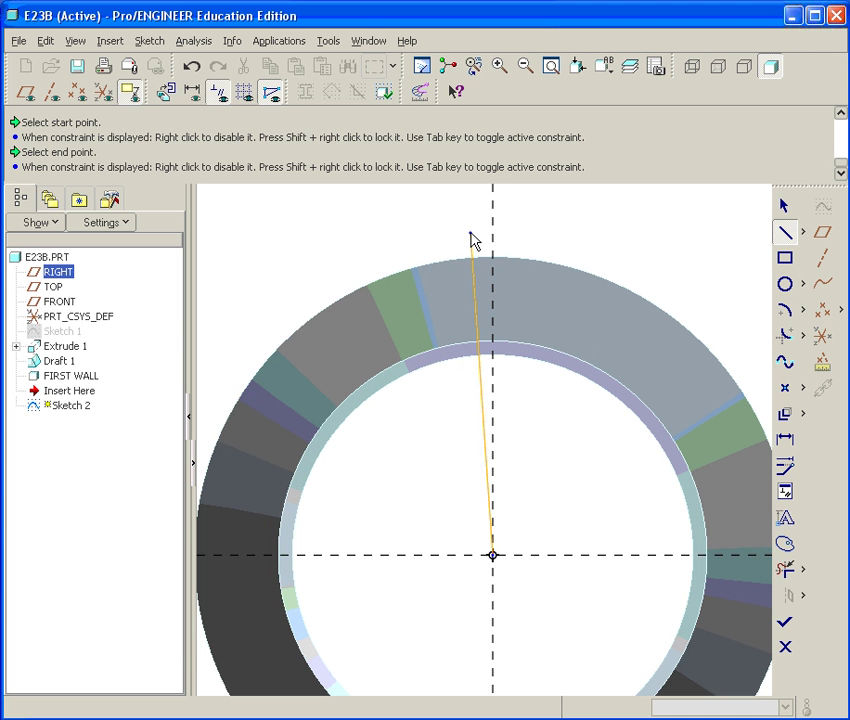
click(470, 233)
click(492, 233)
middle_click(583, 241)
Add a vertical centerline and mirror the slit lines about it into a symmetric wedge.
click(801, 234)
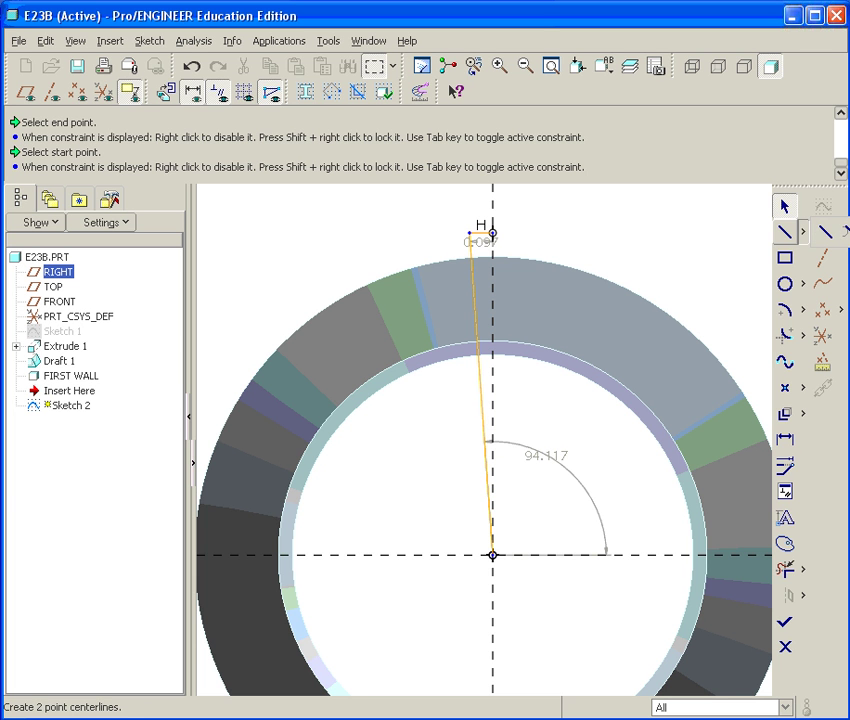
click(842, 232)
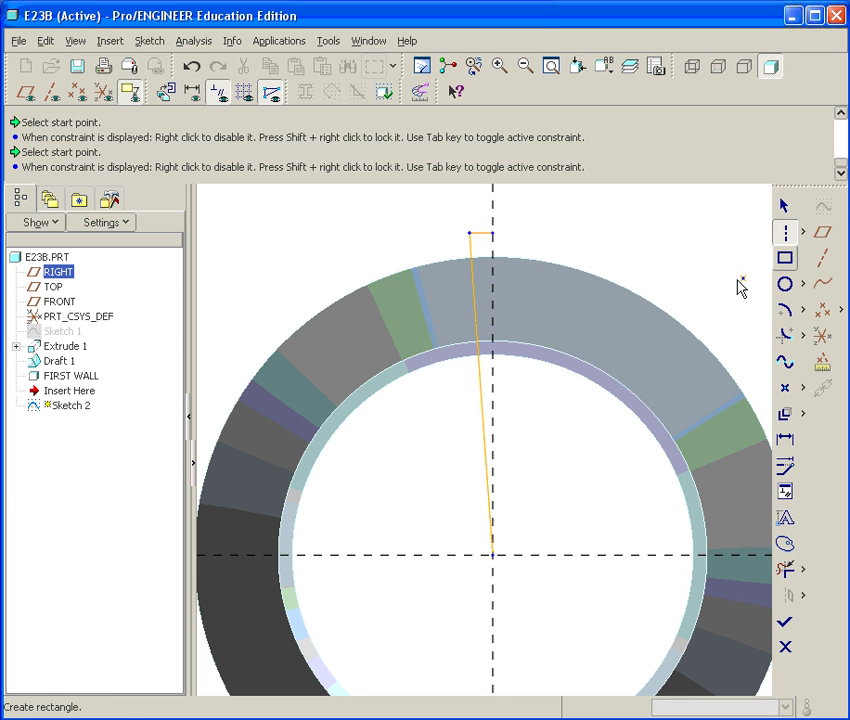
click(492, 285)
click(491, 264)
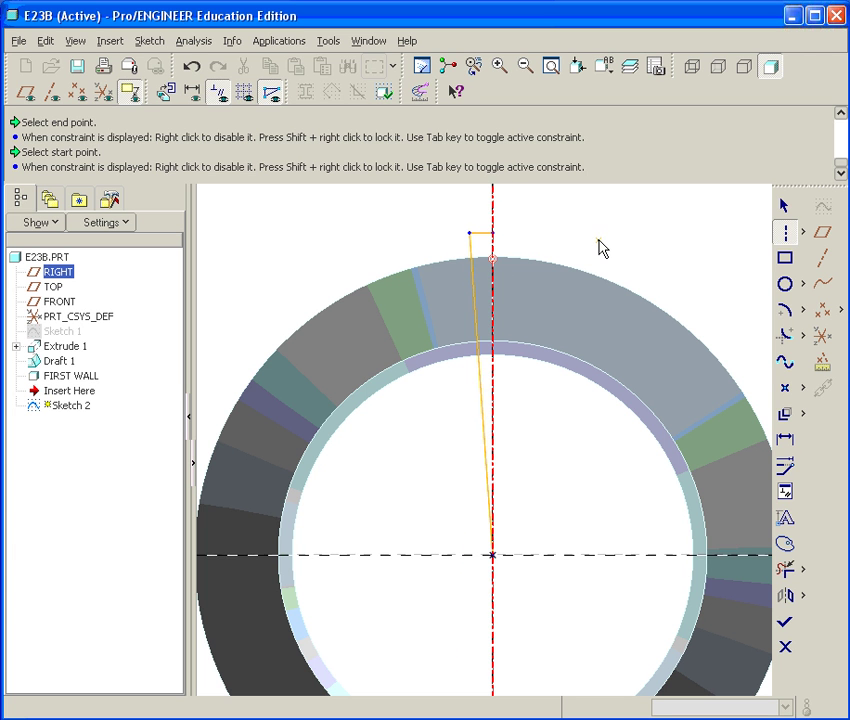
middle_click(598, 272)
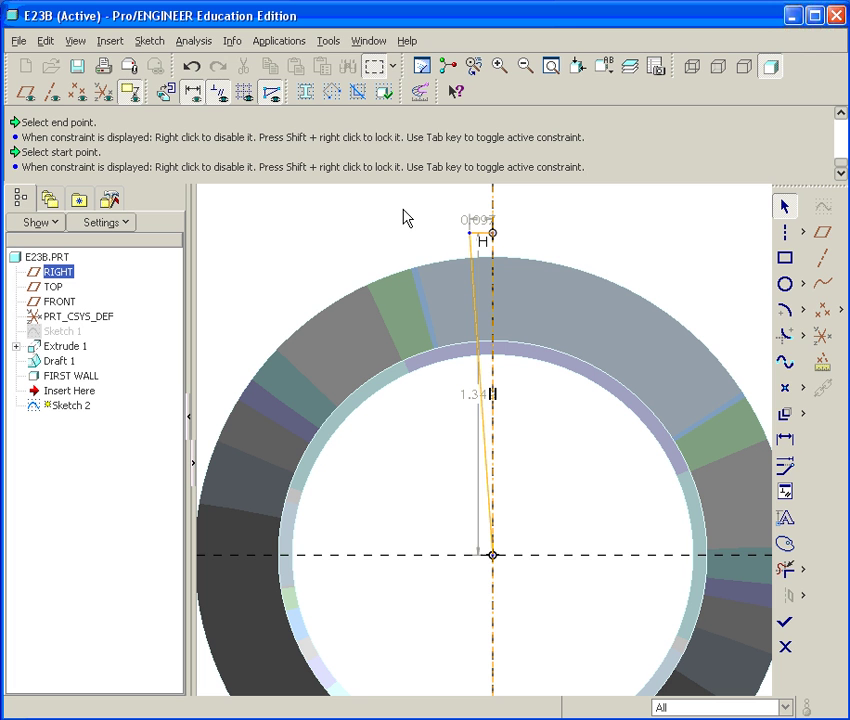
mouse_move(404, 202)
mouse_down()
mouse_move(533, 406)
mouse_move(579, 586)
mouse_move(575, 600)
mouse_up()
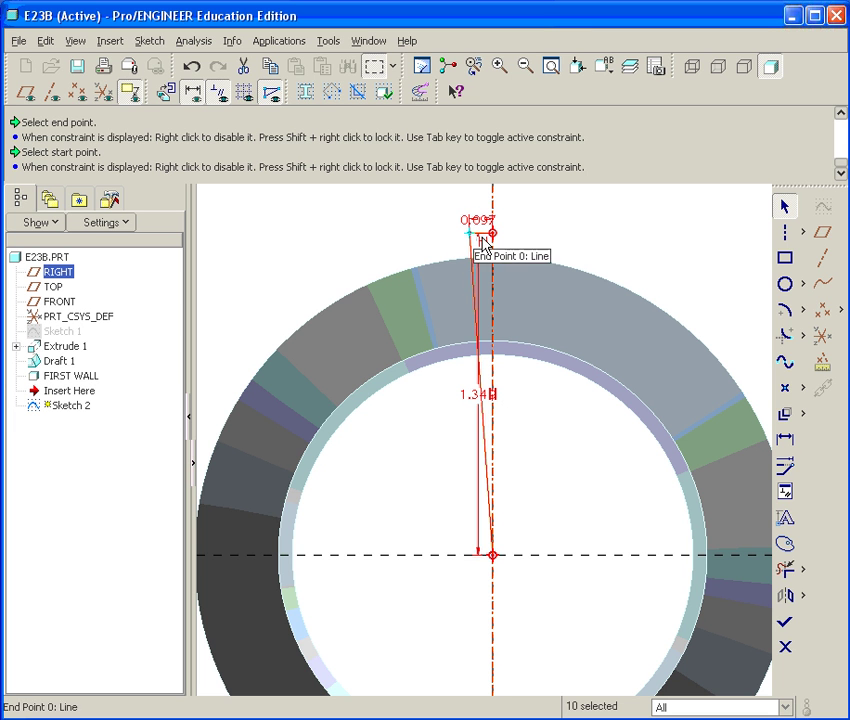
click(788, 597)
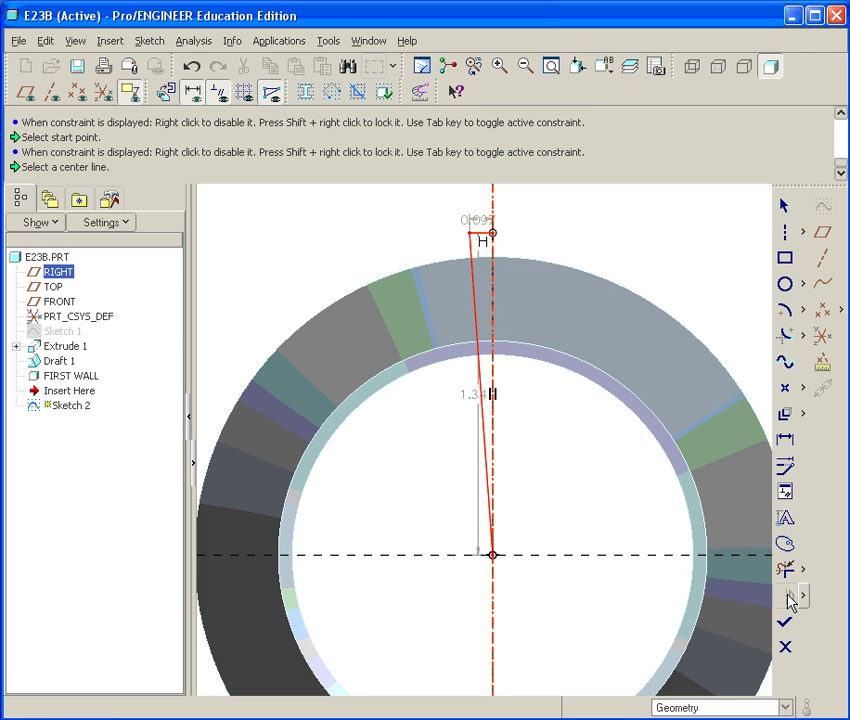
click(493, 312)
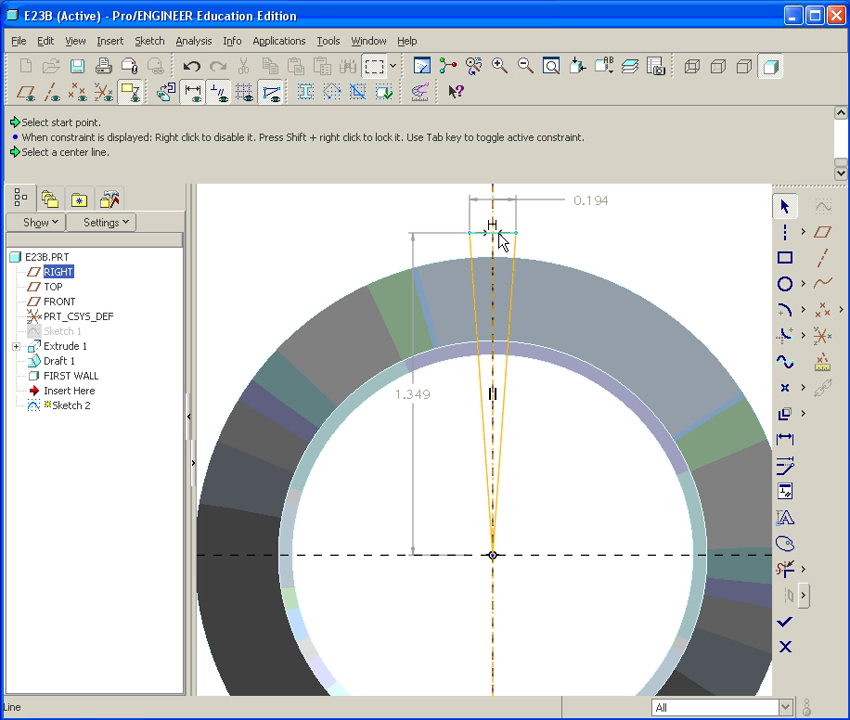
Constrain the slit's top edge tangent to the cone's outer circle.
click(788, 494)
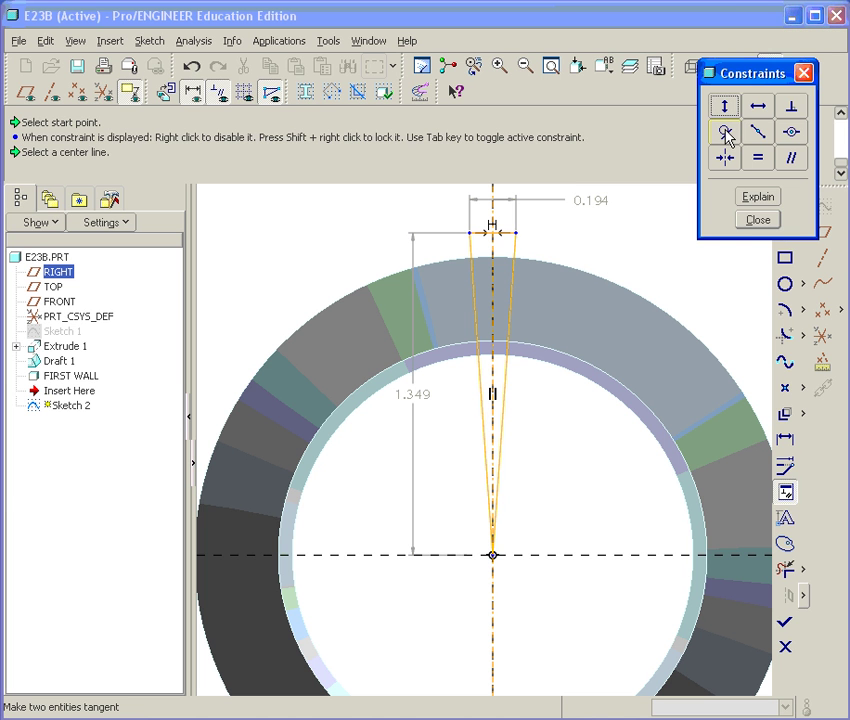
click(727, 137)
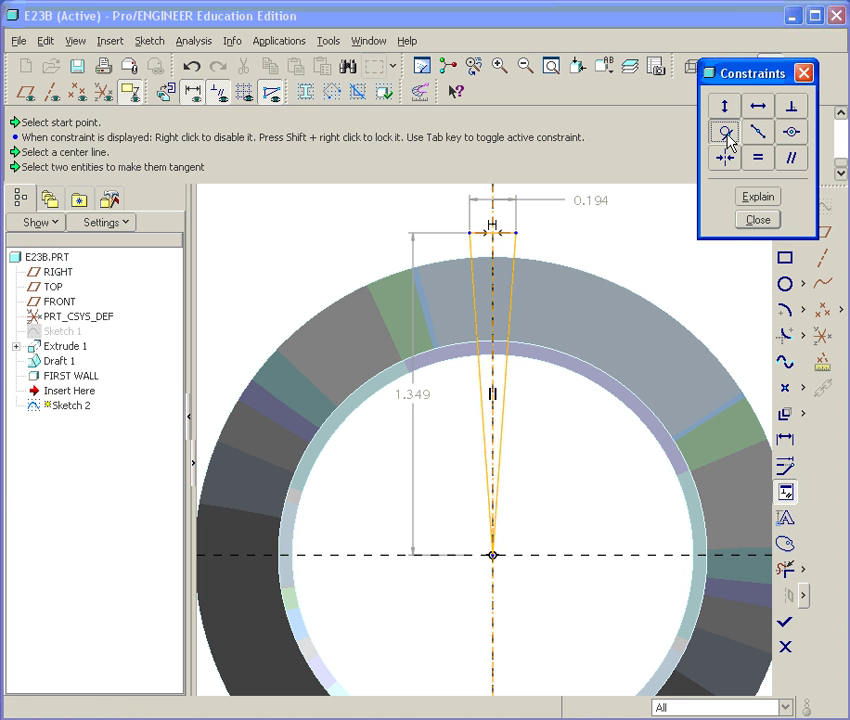
click(504, 233)
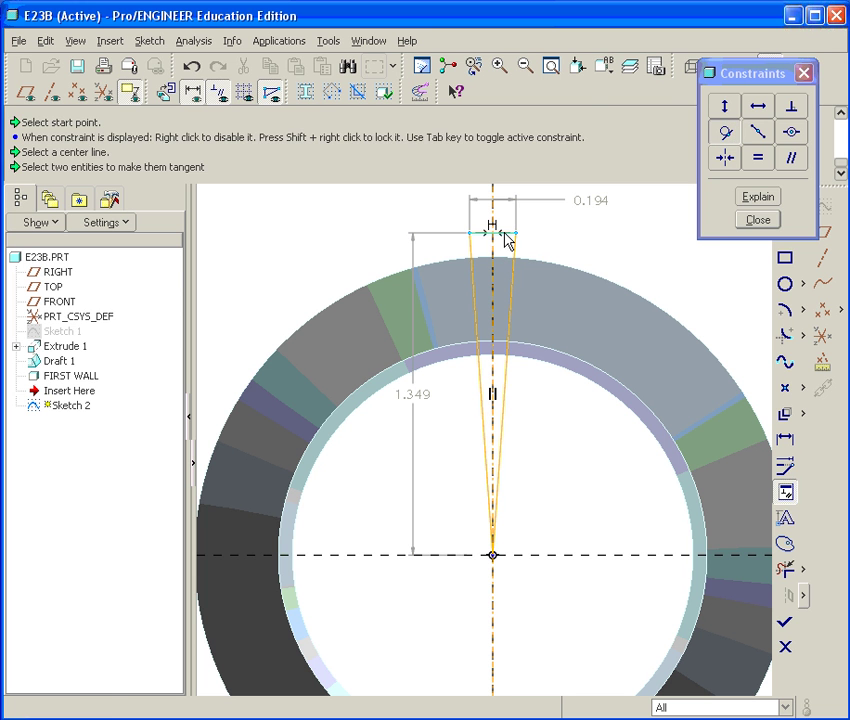
click(550, 267)
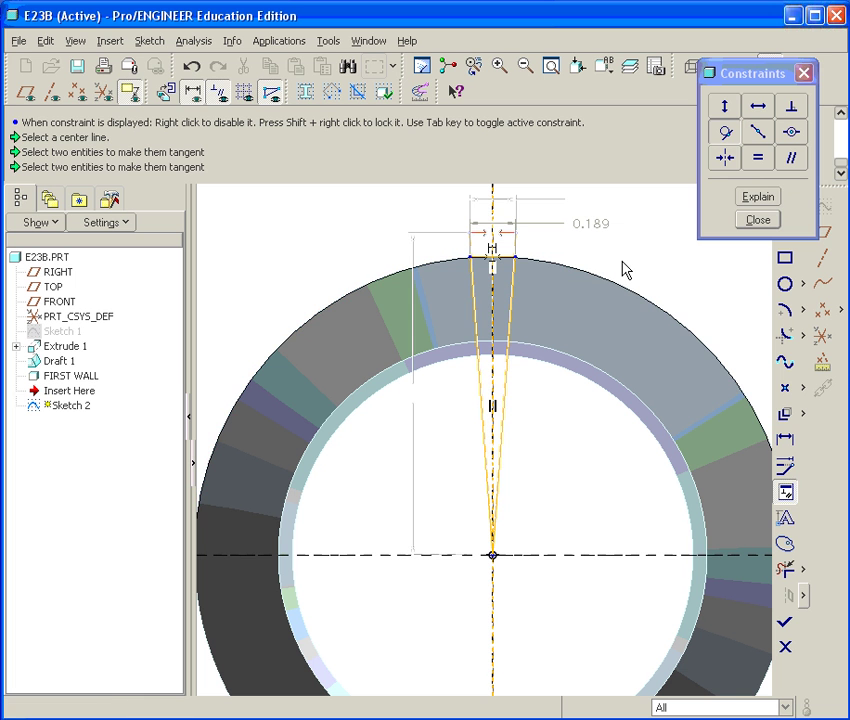
click(757, 220)
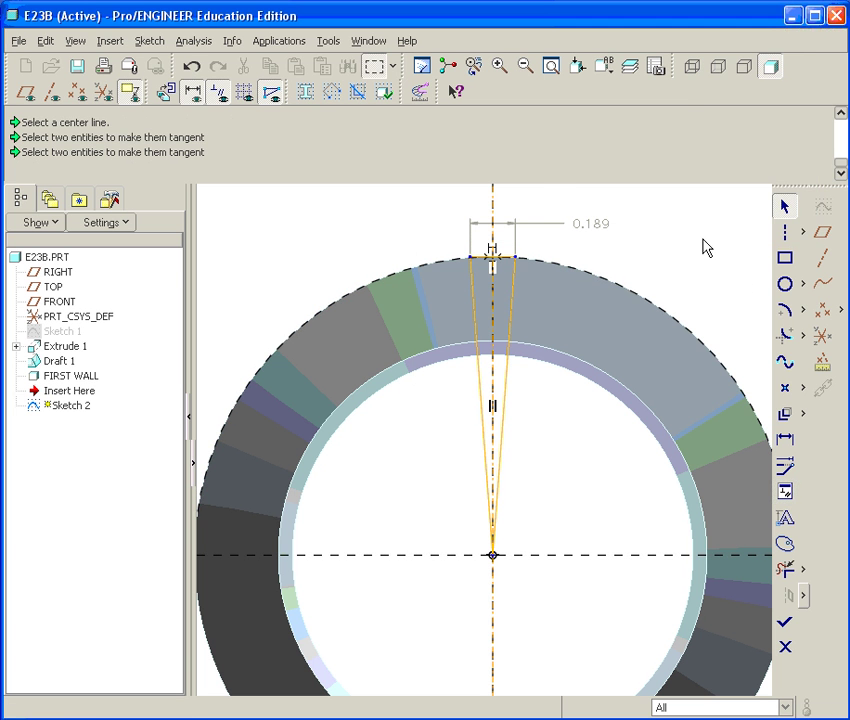
Change the slit's 0.189 width dimension to 0.020 and return to the default view.
double_click(598, 226)
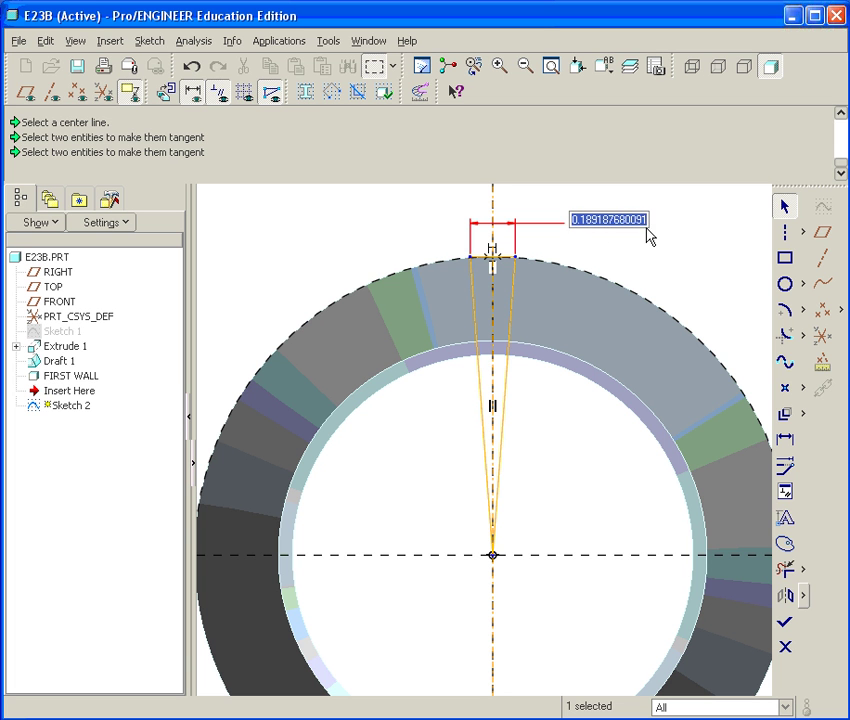
key(BackSpace)
key(Return)
key(ctrl+d)
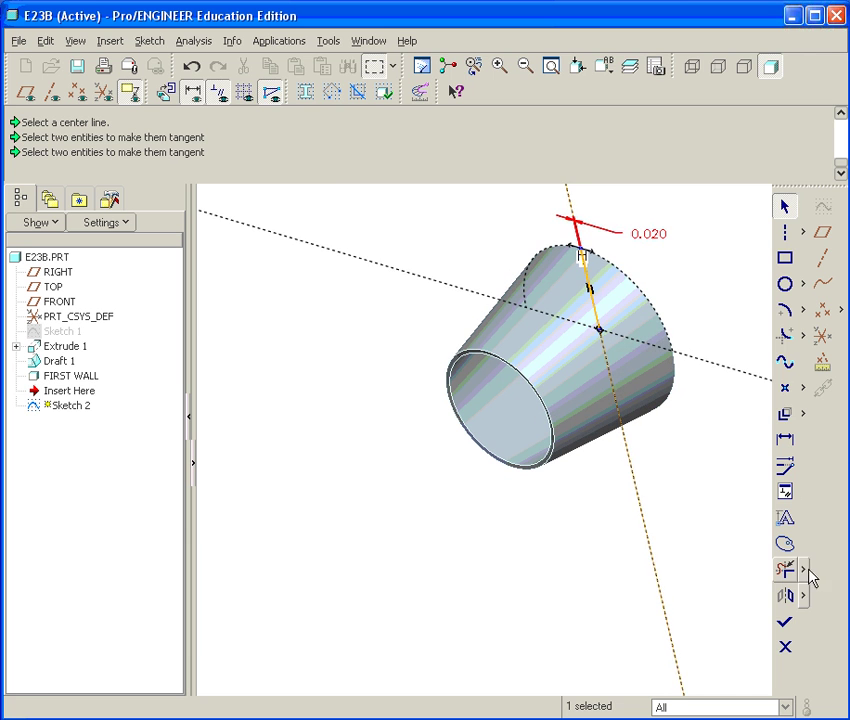
Finish Sketch 2 and extrude it as a Through All cut to create the slit, Extrude 2.
click(785, 621)
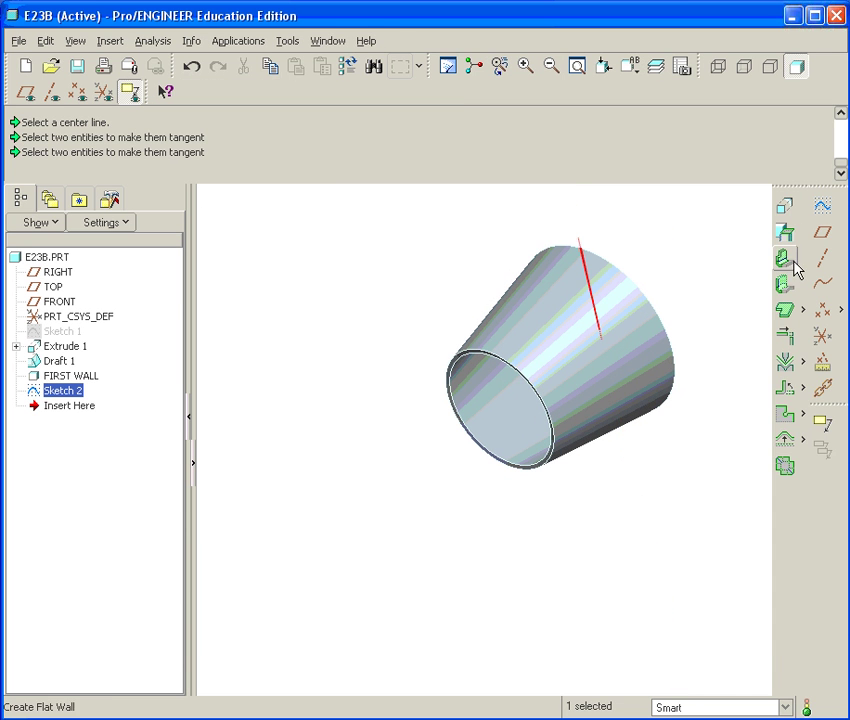
click(785, 207)
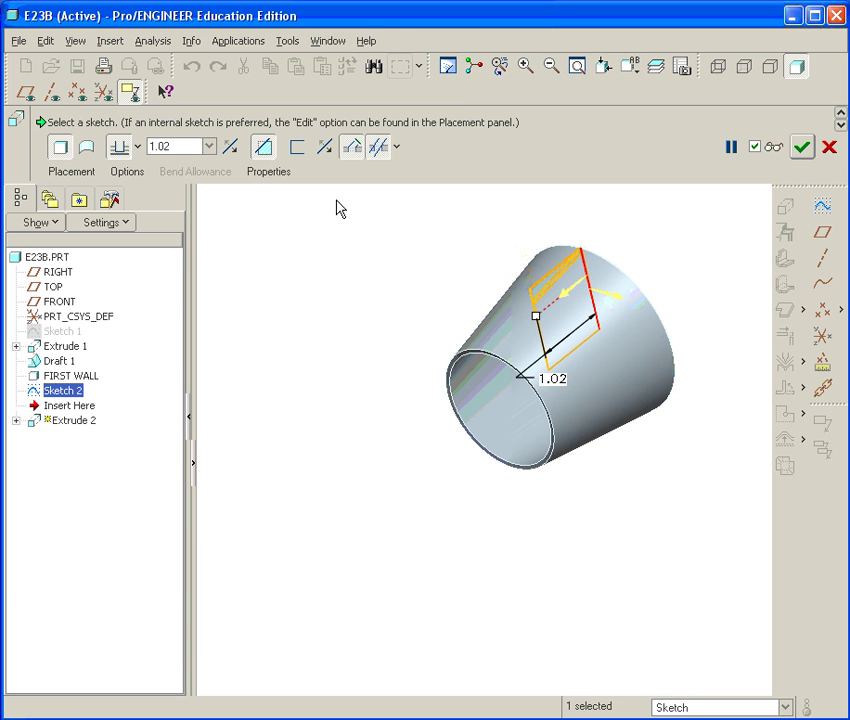
click(137, 149)
click(120, 256)
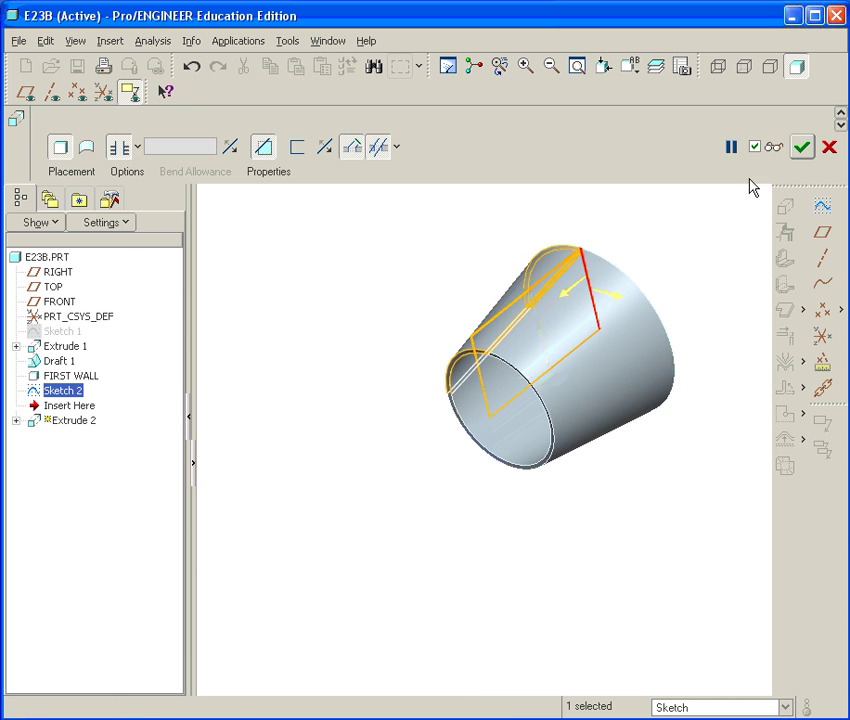
click(802, 148)
click(419, 389)
scroll(546, 271, up, 5)
scroll(565, 308, down, 4)
scroll(567, 310, up, 3)
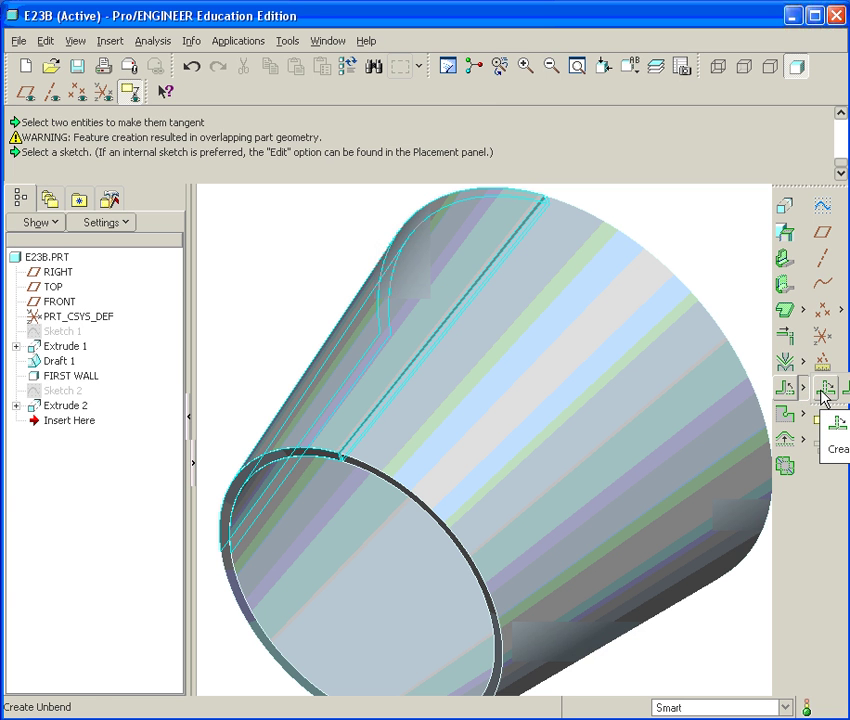
Create a Regular, Unbend All feature with the edge beside the slit as fixed geometry.
click(823, 390)
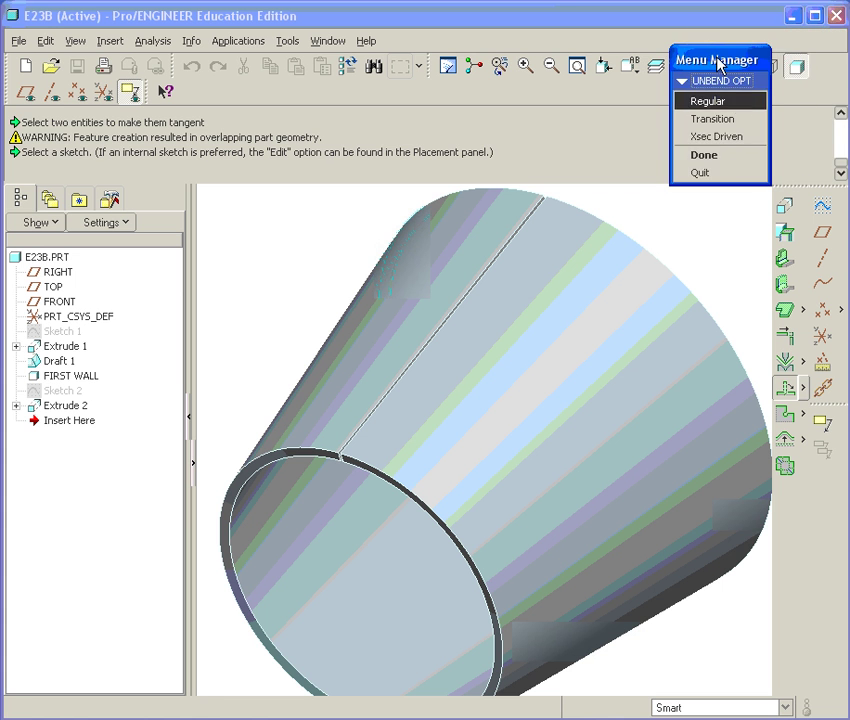
click(705, 155)
scroll(448, 389, down, 5)
scroll(315, 518, down, 2)
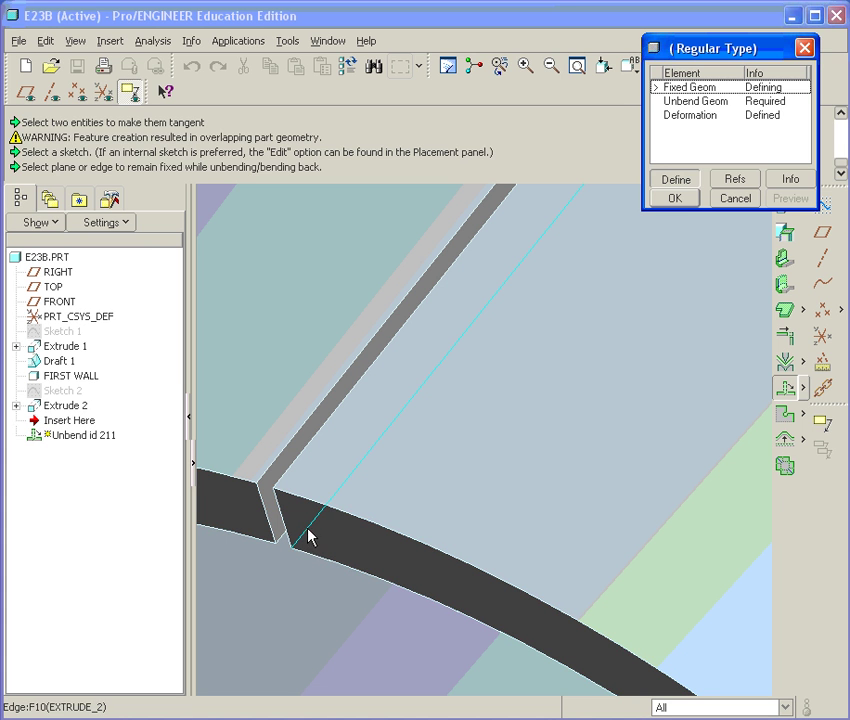
click(310, 538)
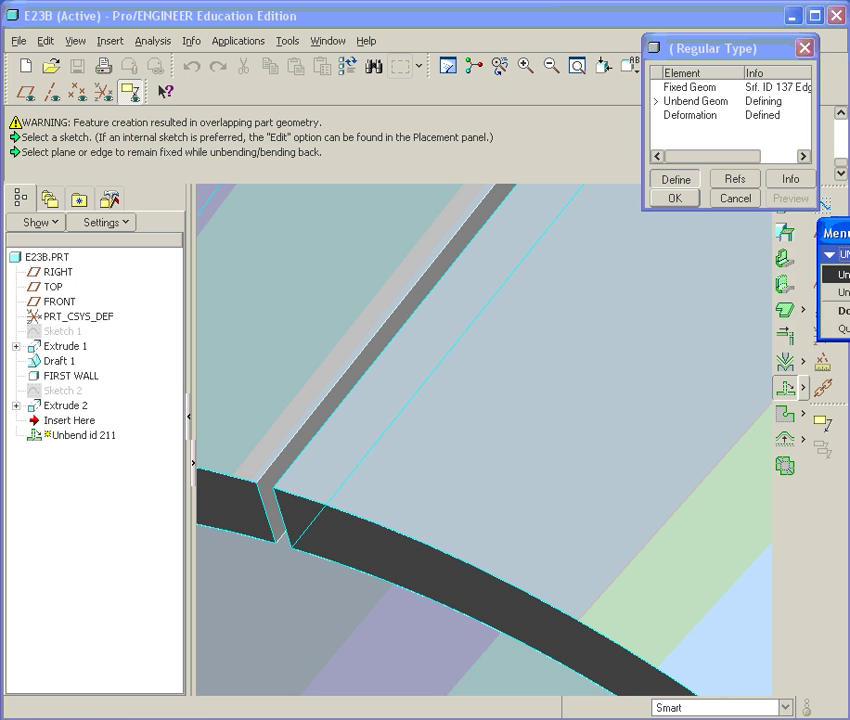
click(753, 298)
click(750, 316)
click(790, 198)
click(675, 198)
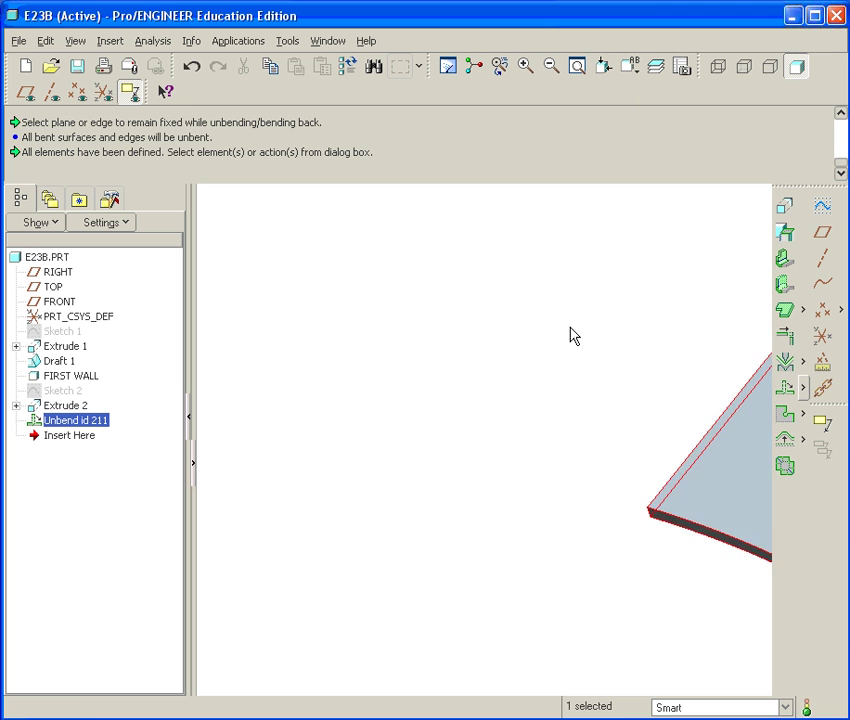
Start Sketch 3 on the flattened sheet's surface.
scroll(615, 360, up, 2)
middle_drag(617, 347, 626, 323)
scroll(630, 365, down, 3)
scroll(626, 353, up, 2)
scroll(603, 355, down, 2)
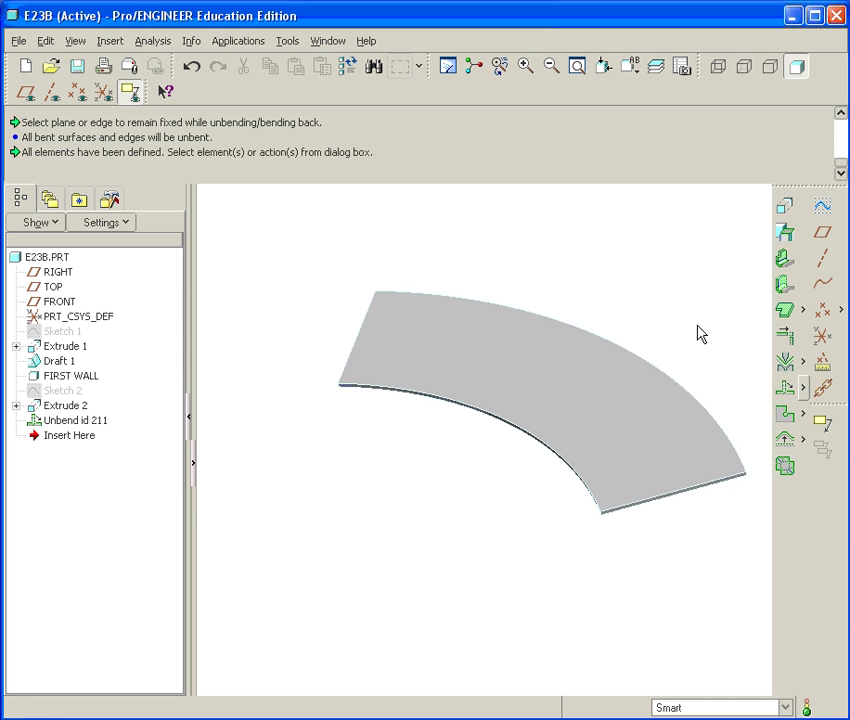
click(823, 204)
click(546, 371)
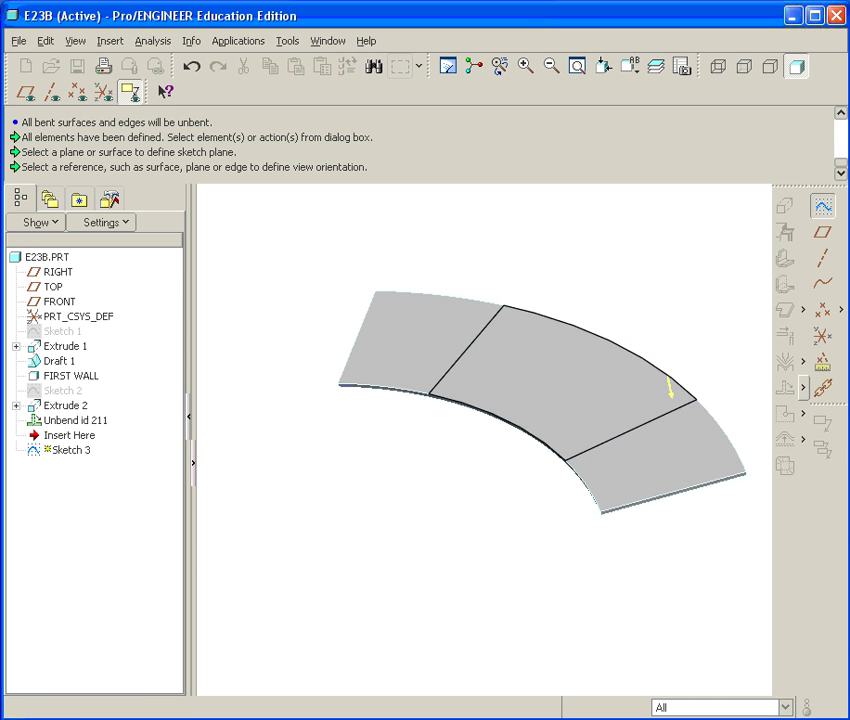
click(816, 242)
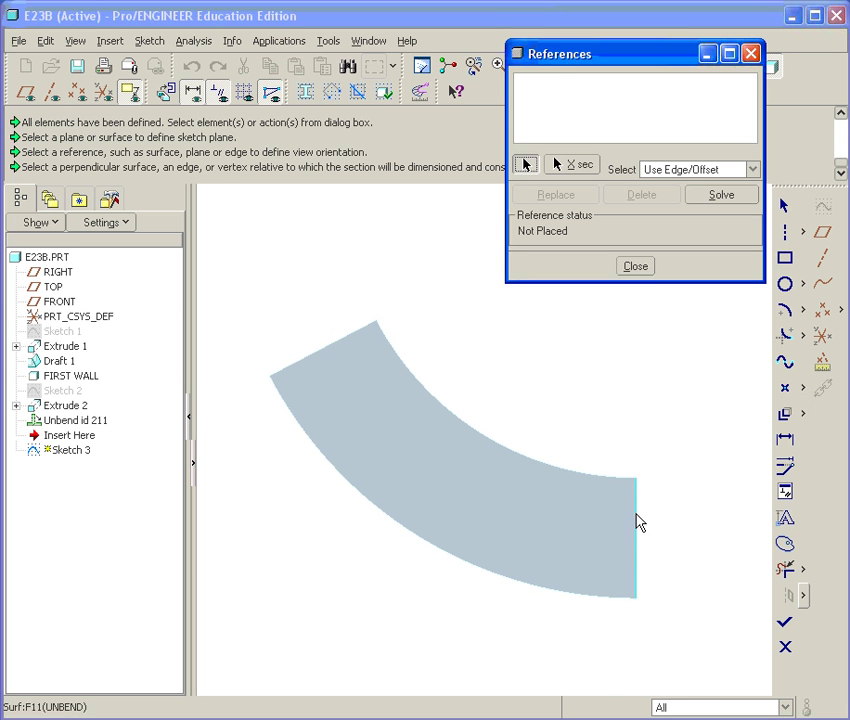
Add the straight end edge, its two corners and the outer curved edge as sketch references.
click(637, 505)
click(637, 480)
click(636, 598)
click(605, 601)
middle_click(689, 447)
Draw three equal circles across the sheet, mid-sheet and near each end, then finish the sketch.
click(785, 284)
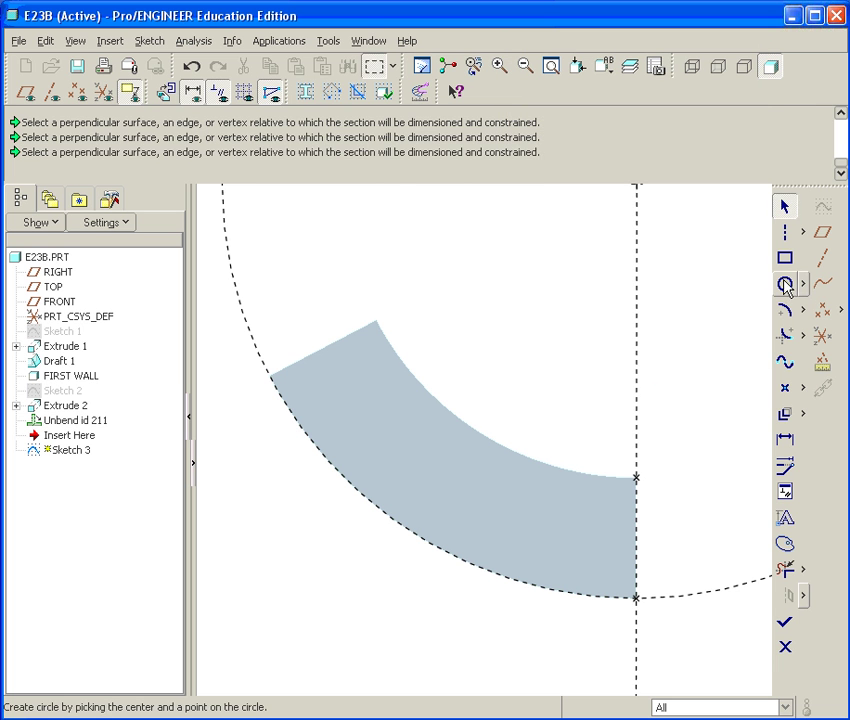
click(450, 477)
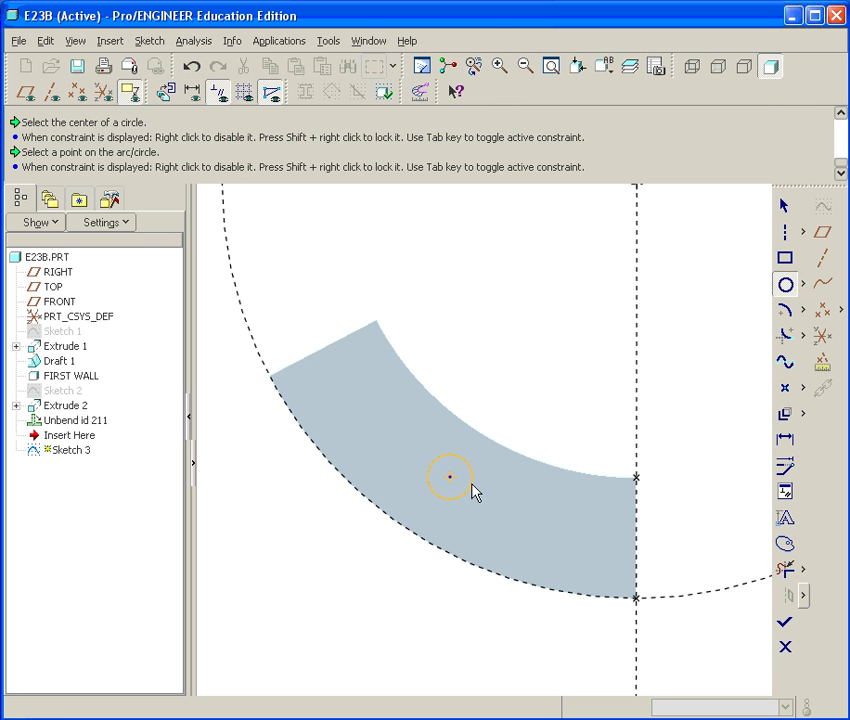
click(552, 516)
click(580, 516)
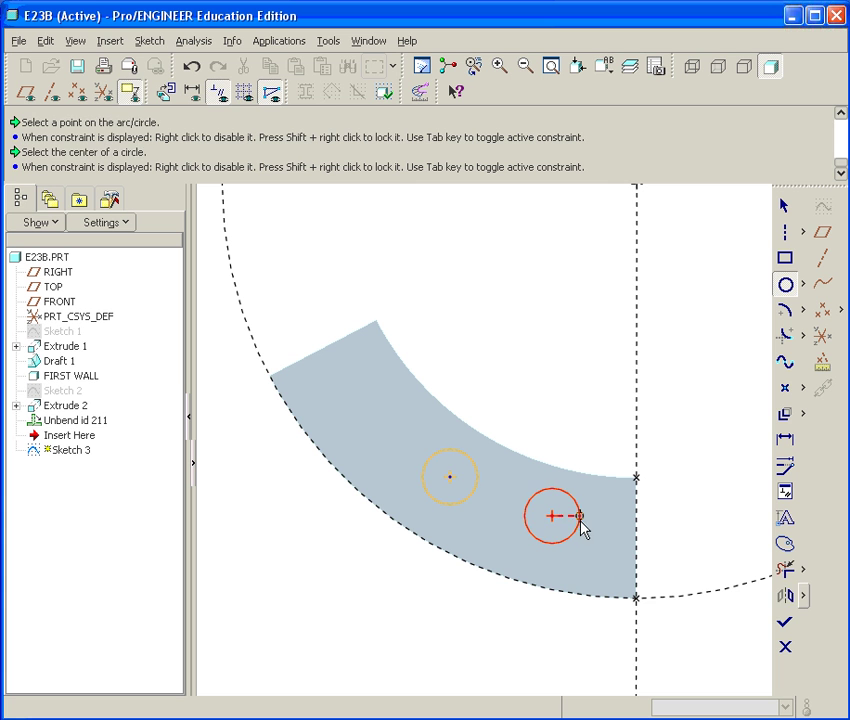
click(375, 409)
click(398, 432)
middle_click(533, 330)
click(510, 348)
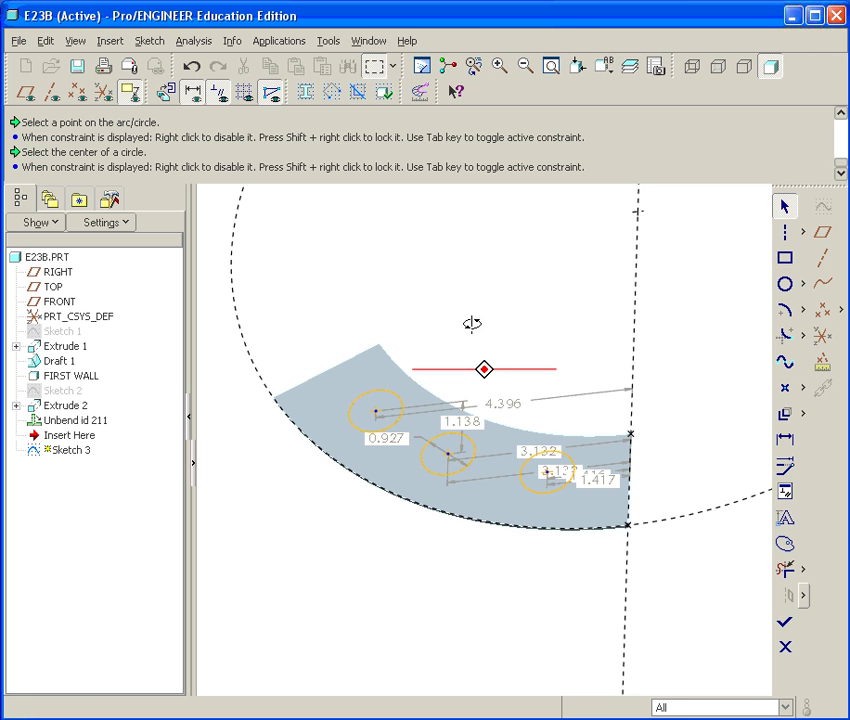
click(785, 621)
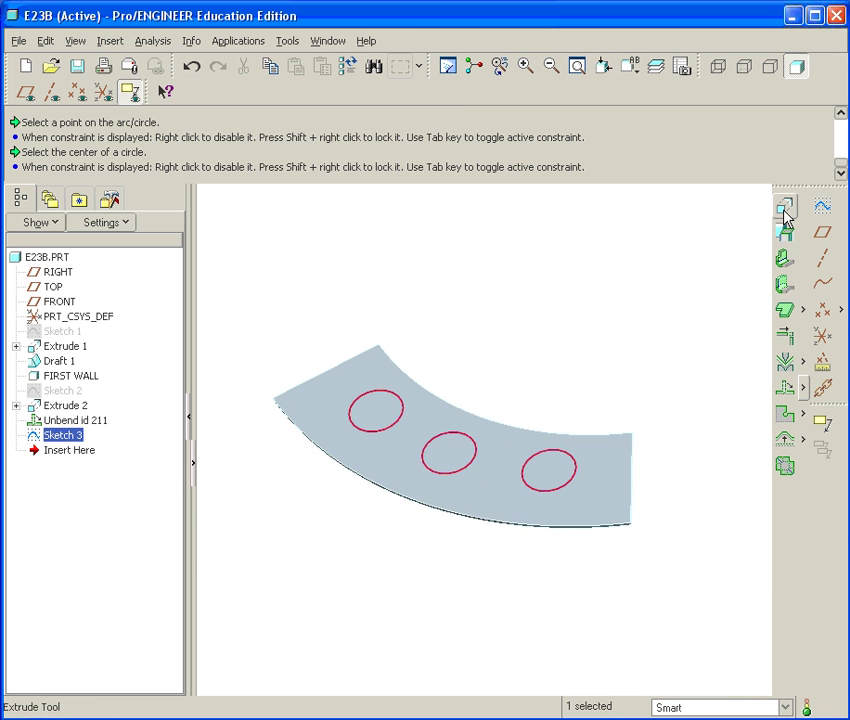
Extrude Sketch 3 as a flipped Through All cut, punching three holes in the flat sheet.
click(785, 207)
middle_drag(626, 332, 462, 398)
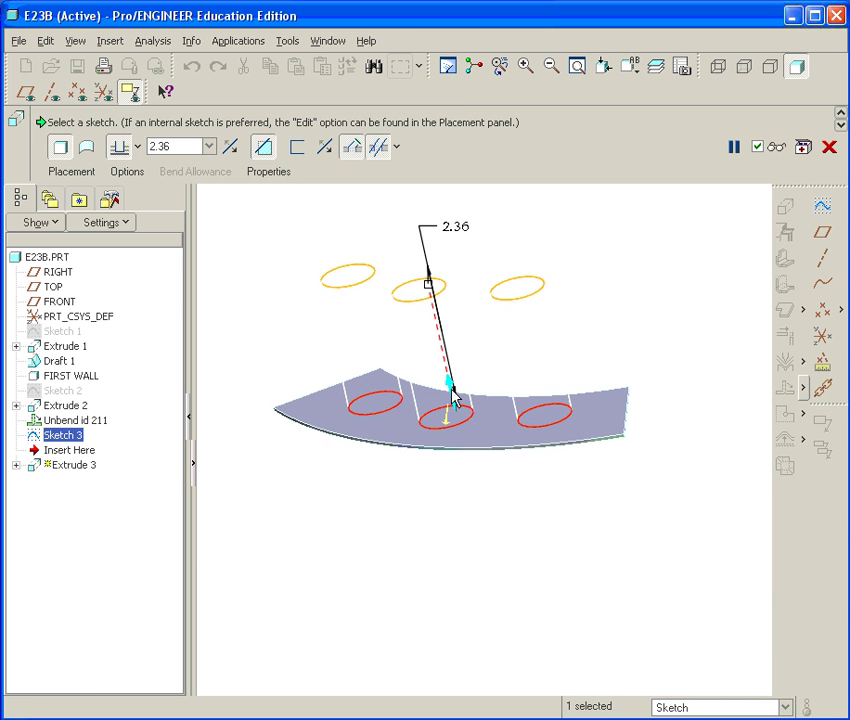
click(455, 396)
click(137, 146)
click(118, 254)
click(802, 147)
click(616, 268)
middle_drag(616, 268, 526, 472)
scroll(586, 294, down, 2)
scroll(550, 295, up, 3)
scroll(560, 310, down, 2)
scroll(620, 335, up, 4)
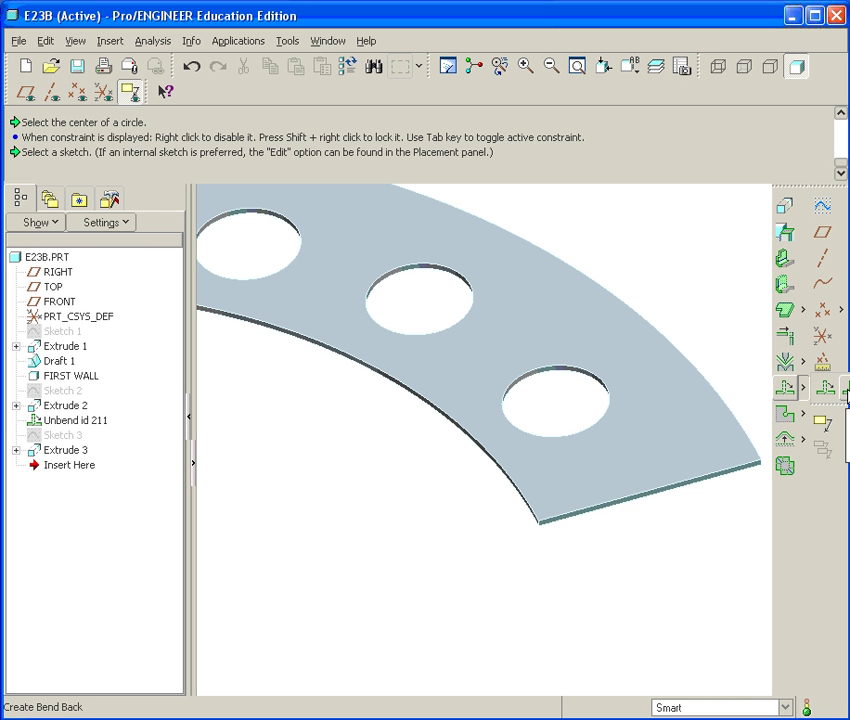
Bend back all unbent surfaces, keeping the sheet edge fixed, to reform the cone.
click(846, 392)
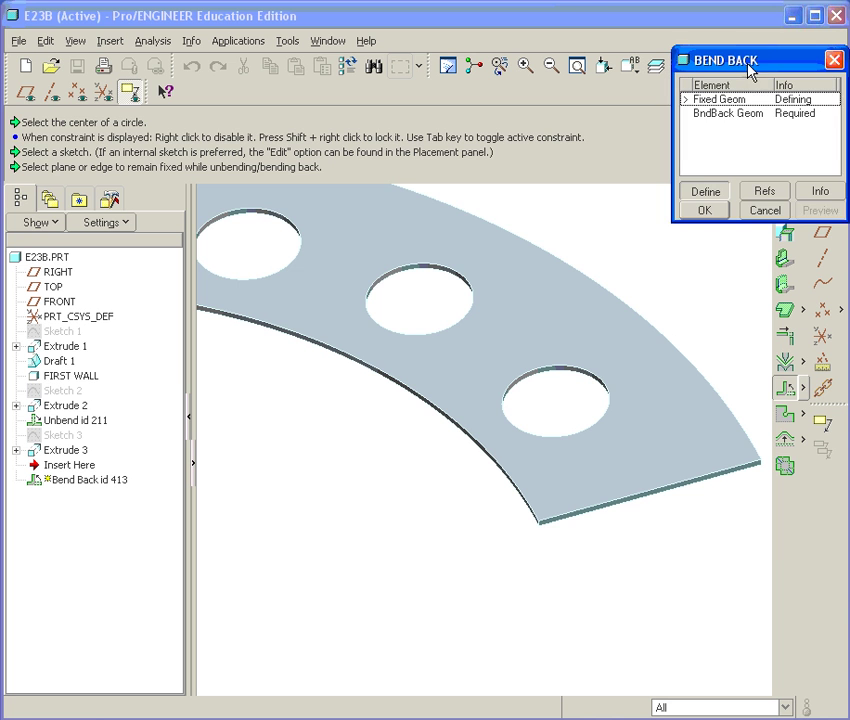
drag(750, 70, 745, 70)
scroll(600, 505, up, 4)
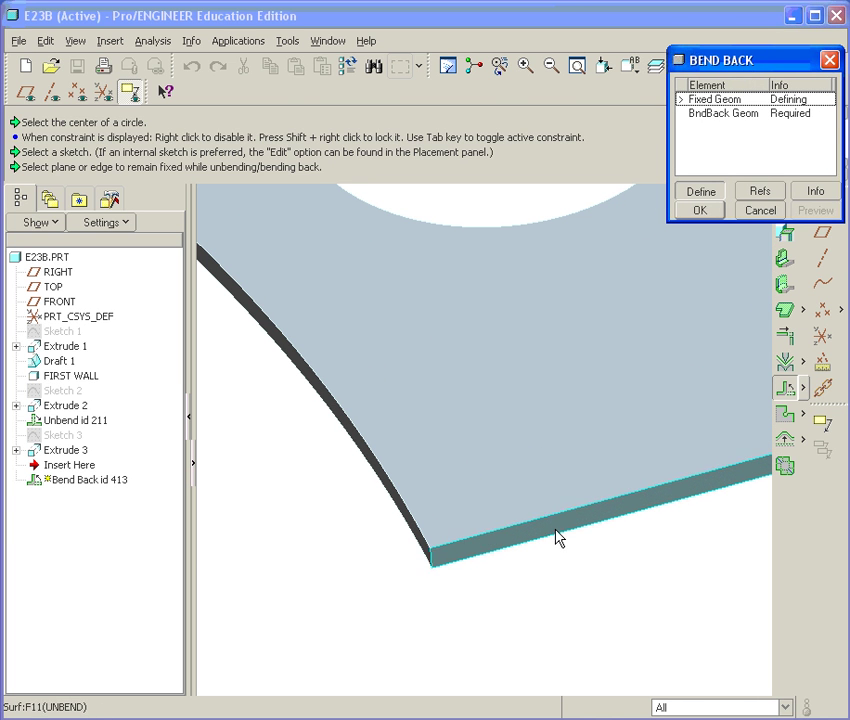
click(554, 540)
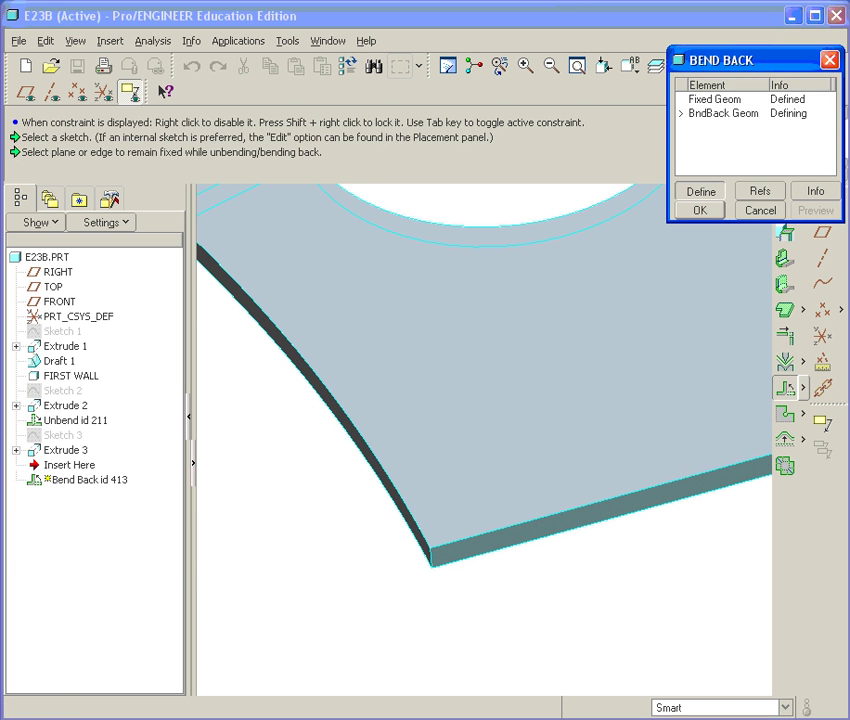
click(758, 316)
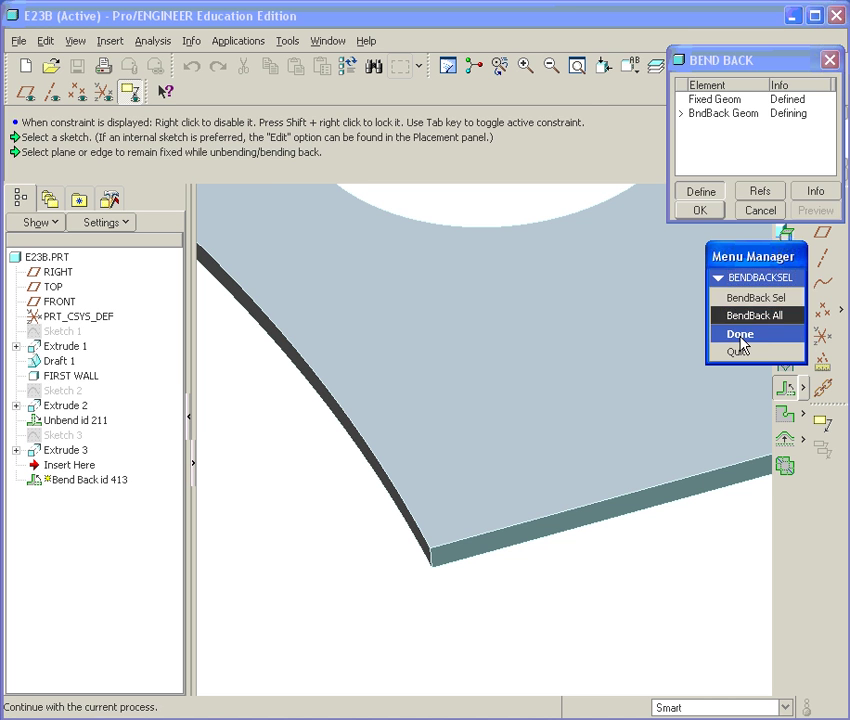
click(740, 334)
click(706, 211)
Spin the rebent cone to inspect the three holes and slit, then restore the standard view.
scroll(600, 290, down, 5)
scroll(607, 243, up, 5)
scroll(556, 260, down, 5)
scroll(508, 287, up, 5)
mouse_move(459, 279)
middle_down()
mouse_move(497, 309)
mouse_move(404, 298)
mouse_move(451, 302)
mouse_move(481, 279)
mouse_move(649, 323)
middle_up()
click(404, 298)
key(ctrl+d)
mouse_move(503, 327)
middle_down()
mouse_move(563, 343)
mouse_move(545, 303)
middle_up()
scroll(455, 326, down, 3)
scroll(463, 263, up, 2)
scroll(463, 262, up, 1)
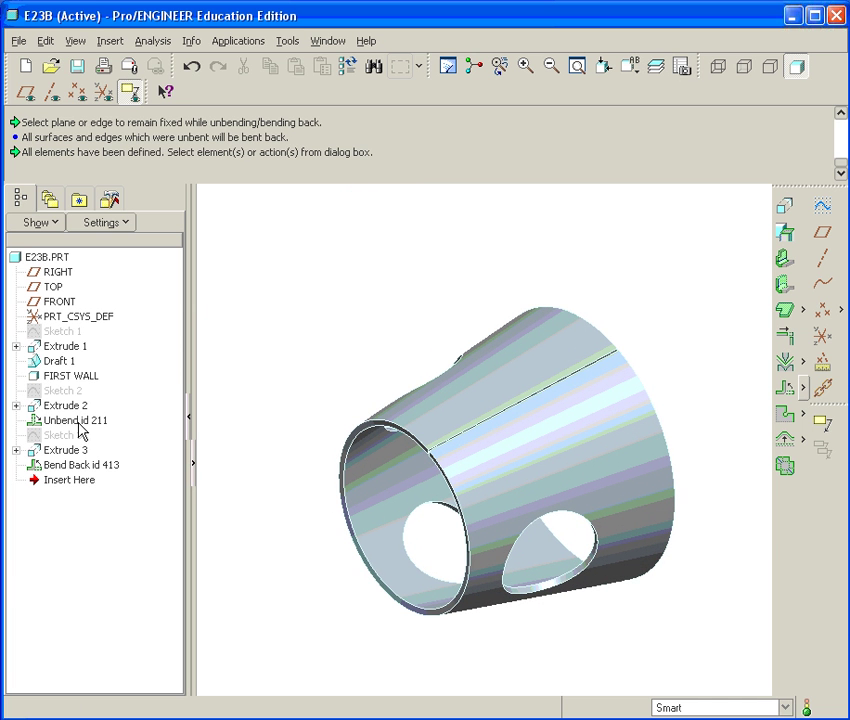
click(34, 481)
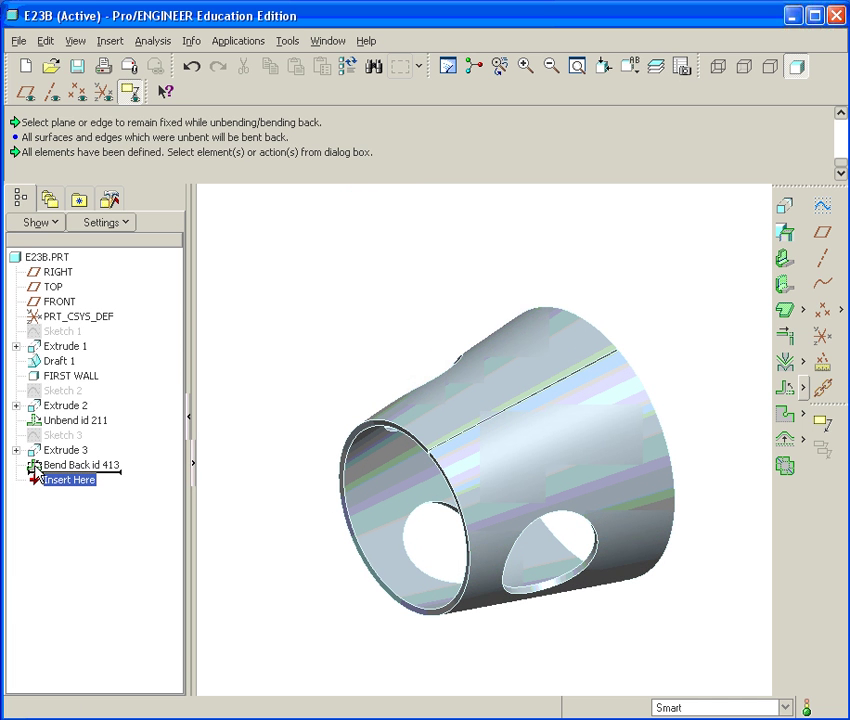
drag(37, 463, 38, 461)
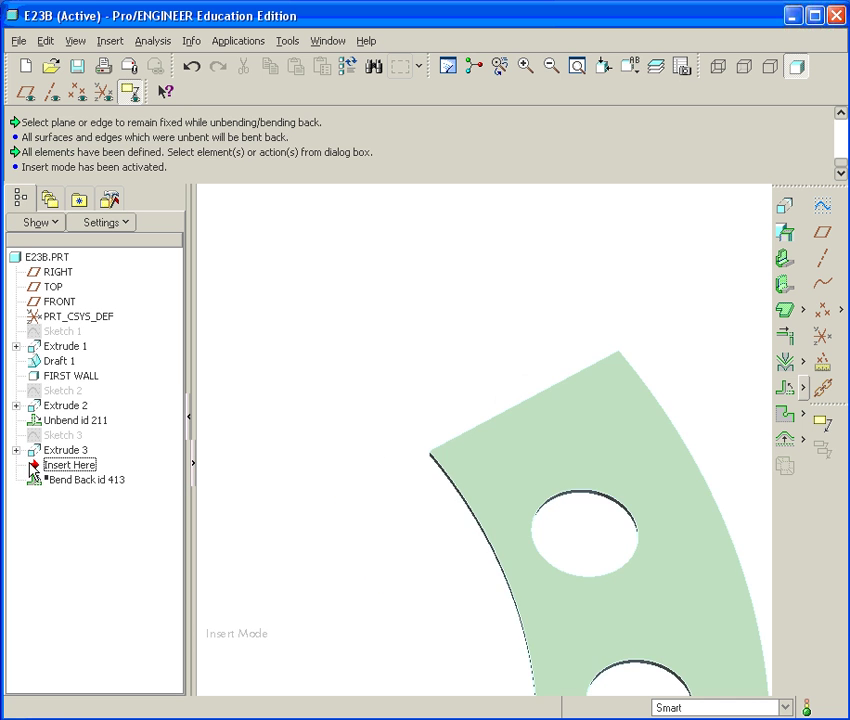
scroll(448, 417, down, 3)
scroll(464, 515, up, 2)
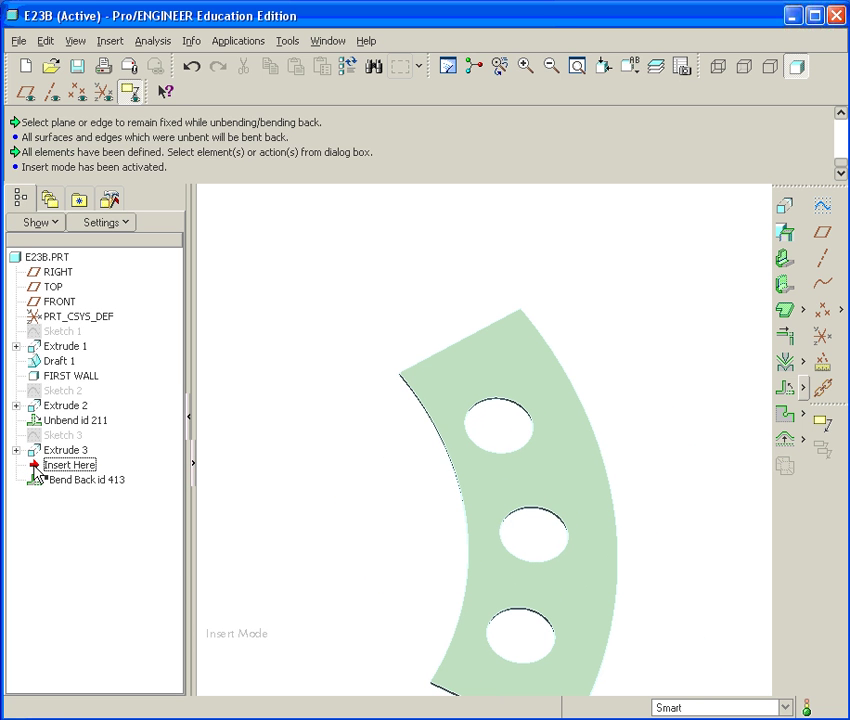
drag(35, 476, 40, 490)
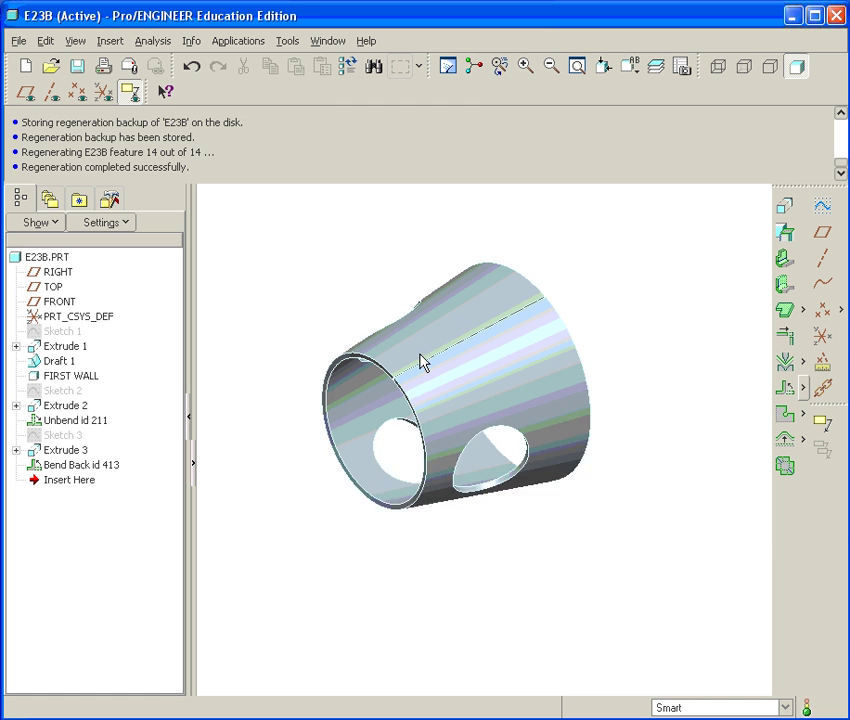